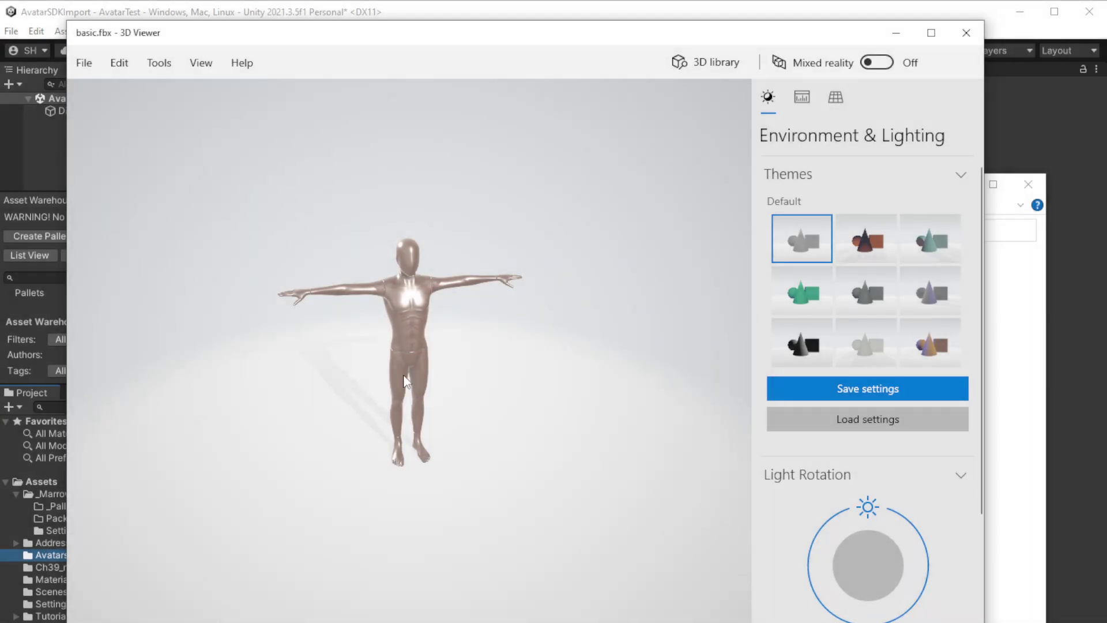
Examine the basic.fbx model in 3D Viewer from a rotated angle, and switch to Unity.
drag(405, 381, 425, 396)
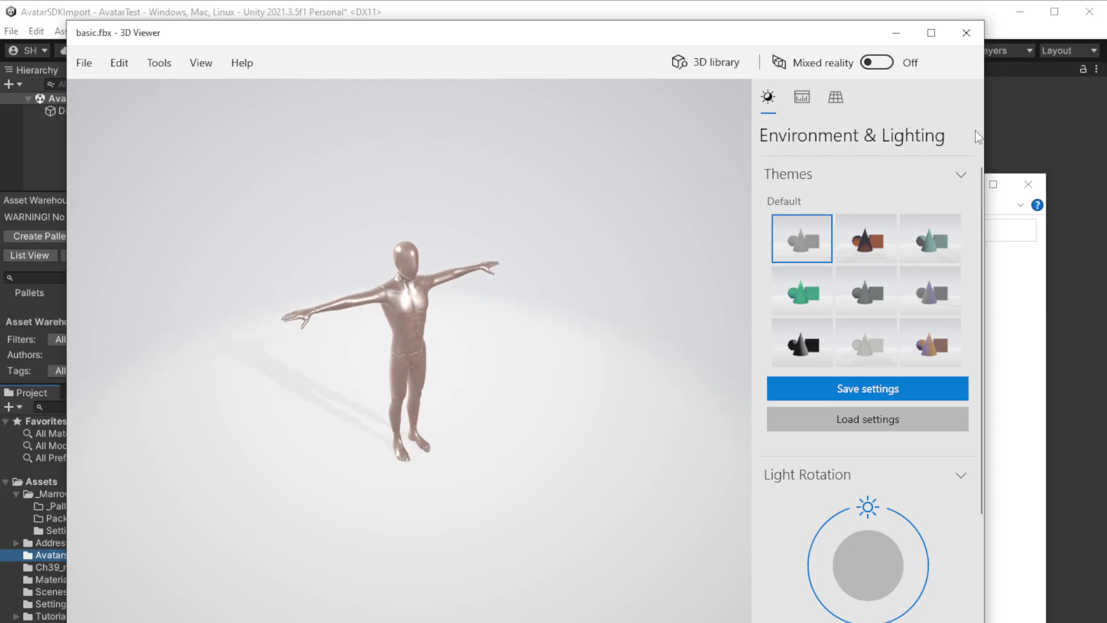
click(897, 40)
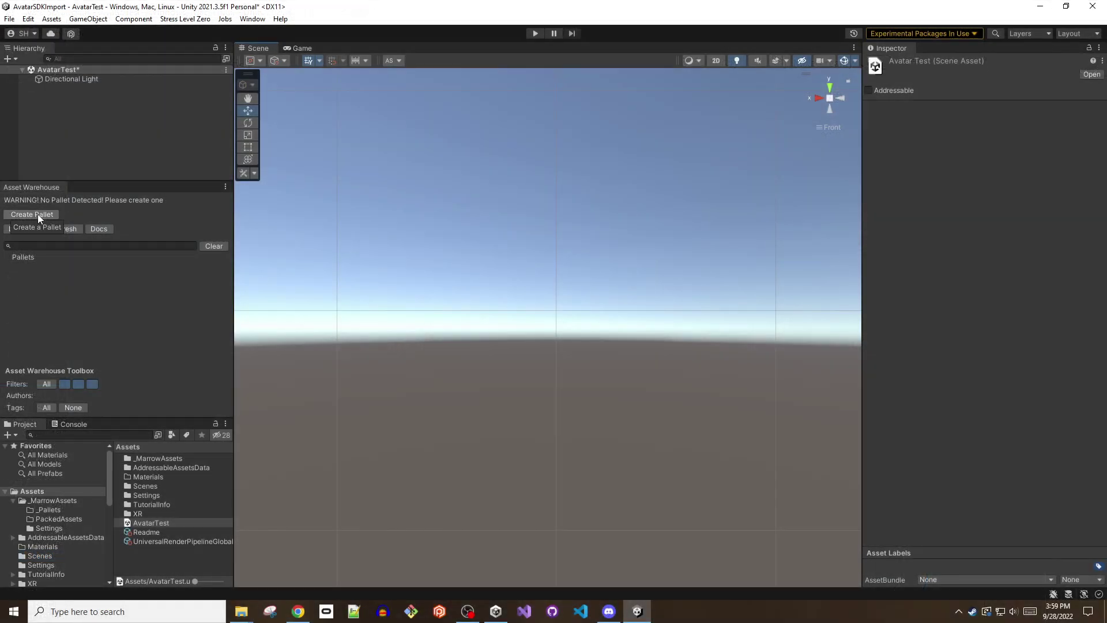
Create a pallet titled AvatarTutorial and fill in the pallet author's name.
click(38, 216)
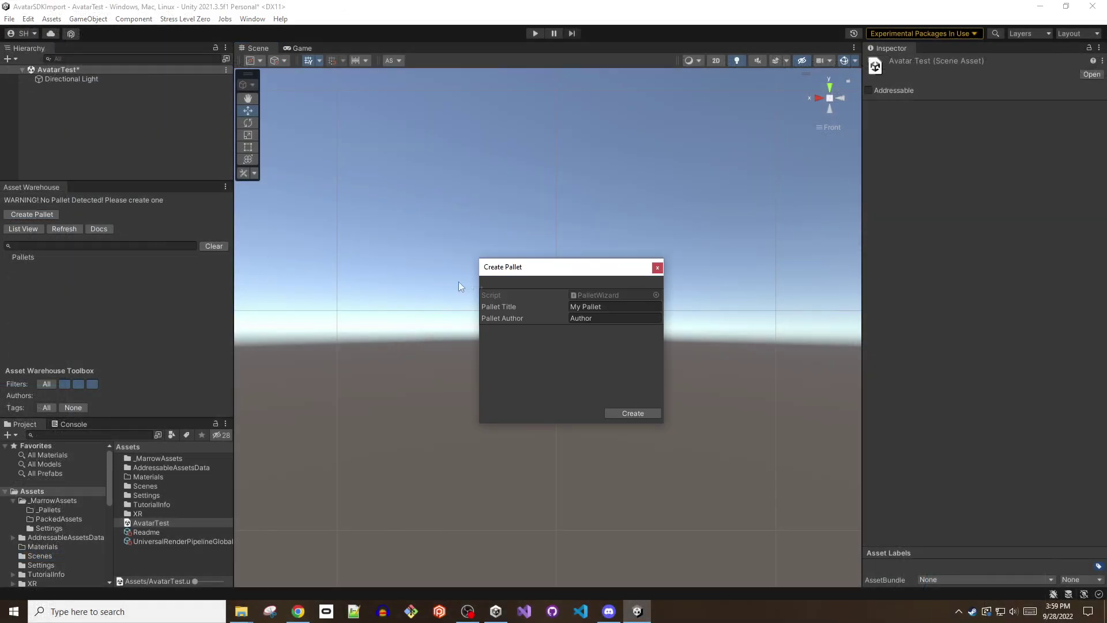
click(604, 319)
double_click(603, 318)
text(GreasedScotsman)
key(shift+Tab)
text(AvatarTutorial)
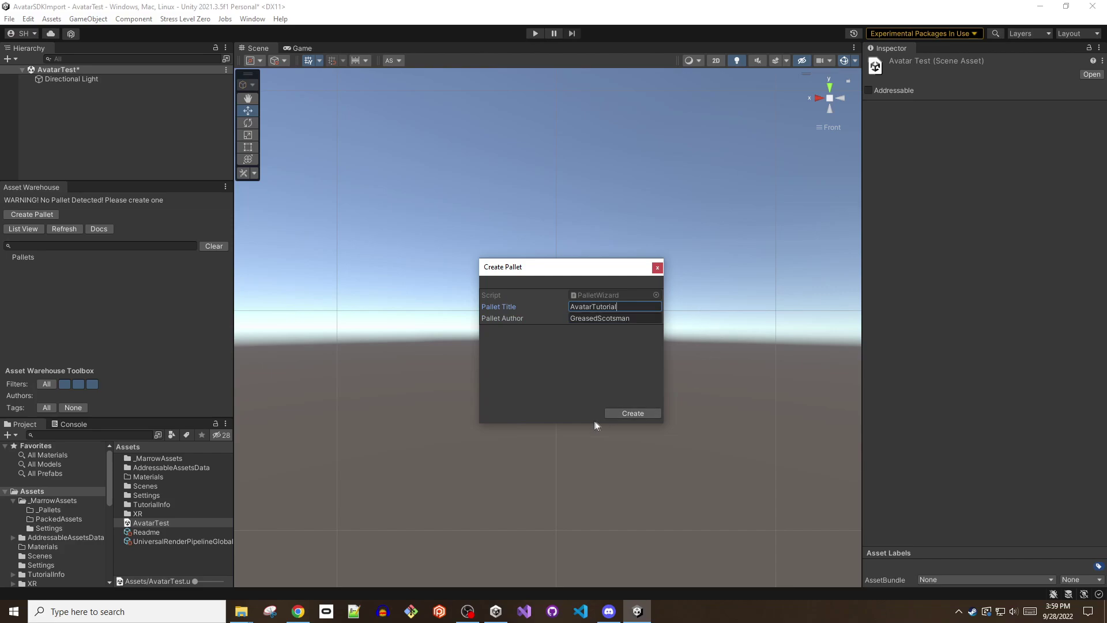
click(627, 414)
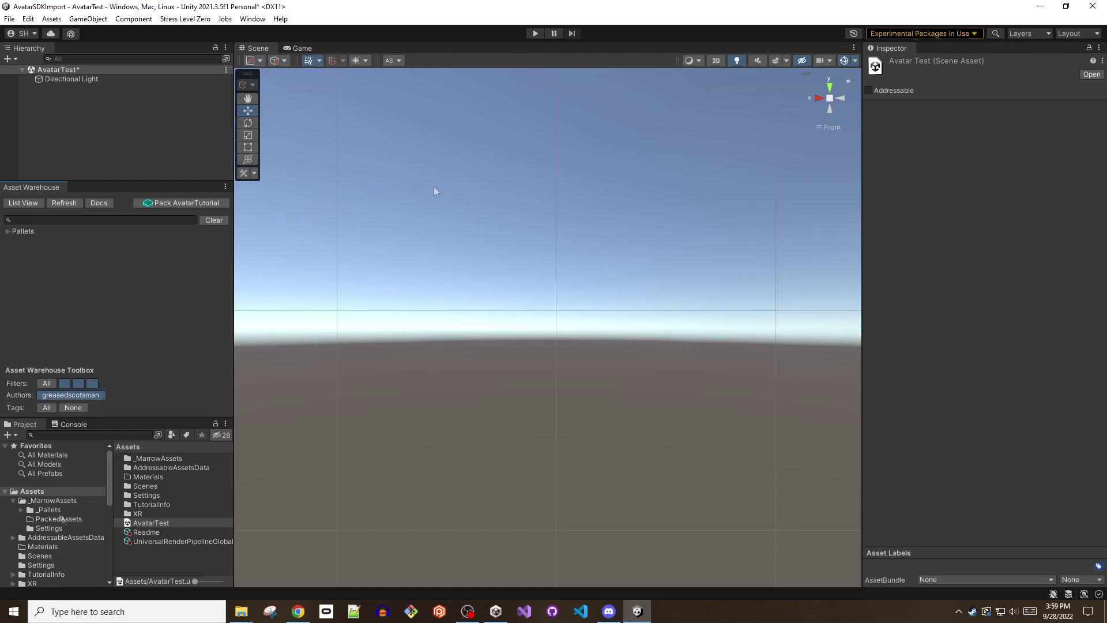
Create a folder named Avatars in the project's Assets folder and open it.
right_click(43, 491)
mouse_move(143, 150)
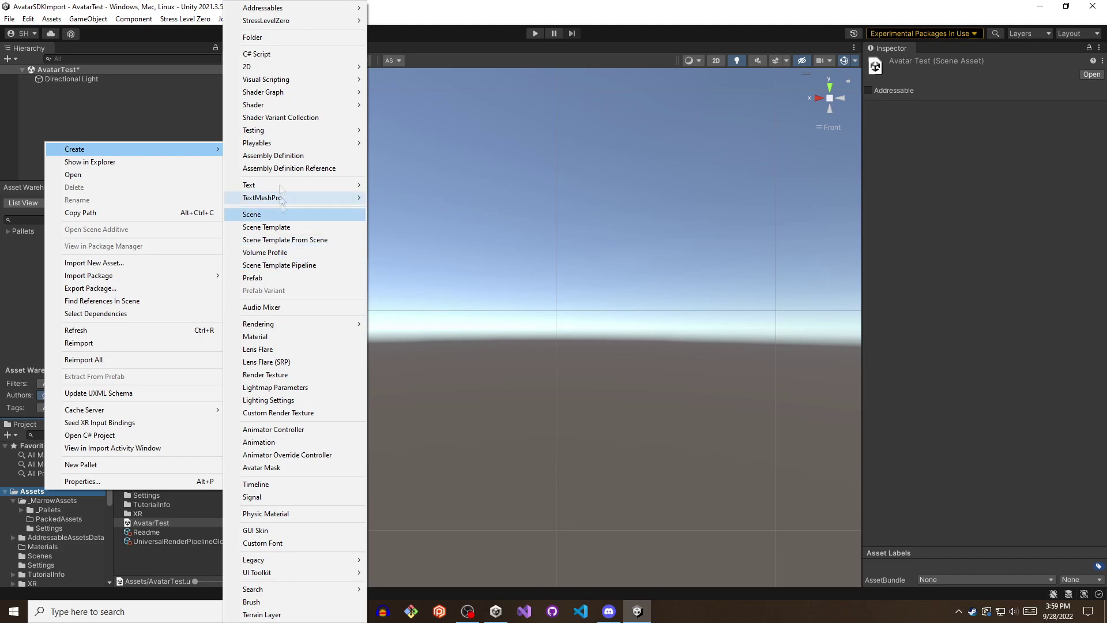
click(277, 38)
text(Avatars)
key(Return)
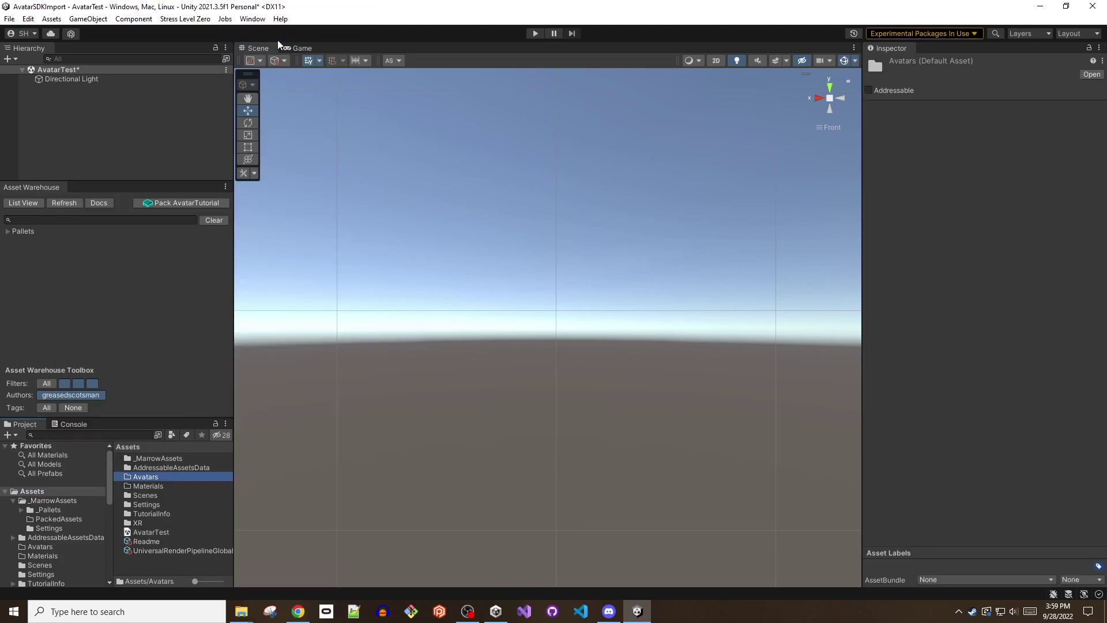
key(Return)
Create a subfolder named Basic inside the Avatars folder and open it.
right_click(136, 470)
mouse_move(173, 128)
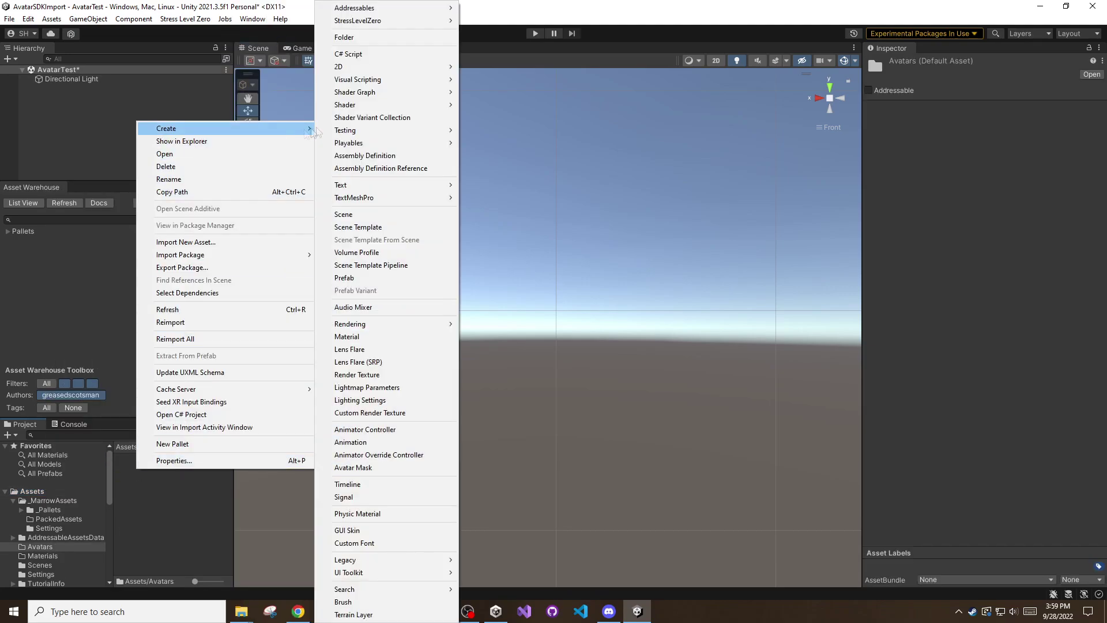
click(370, 41)
text(Basic)
key(Return)
key(Return)
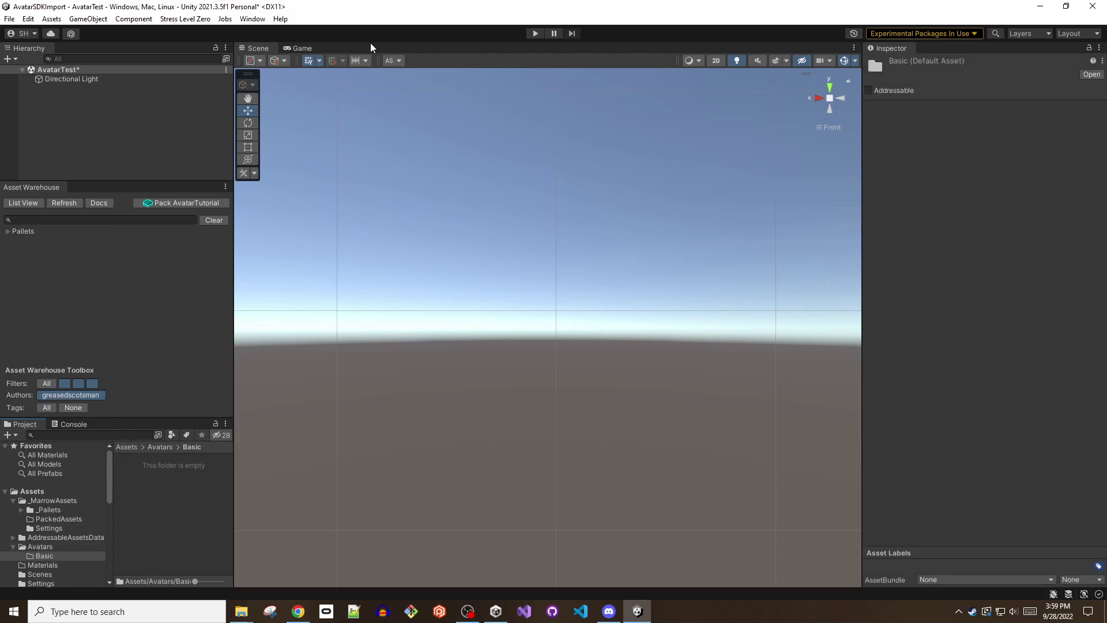
Import basic.fbx from the Avatars folder under Downloads in File Explorer into the project's Basic folder.
mouse_move(241, 611)
click(190, 559)
click(468, 314)
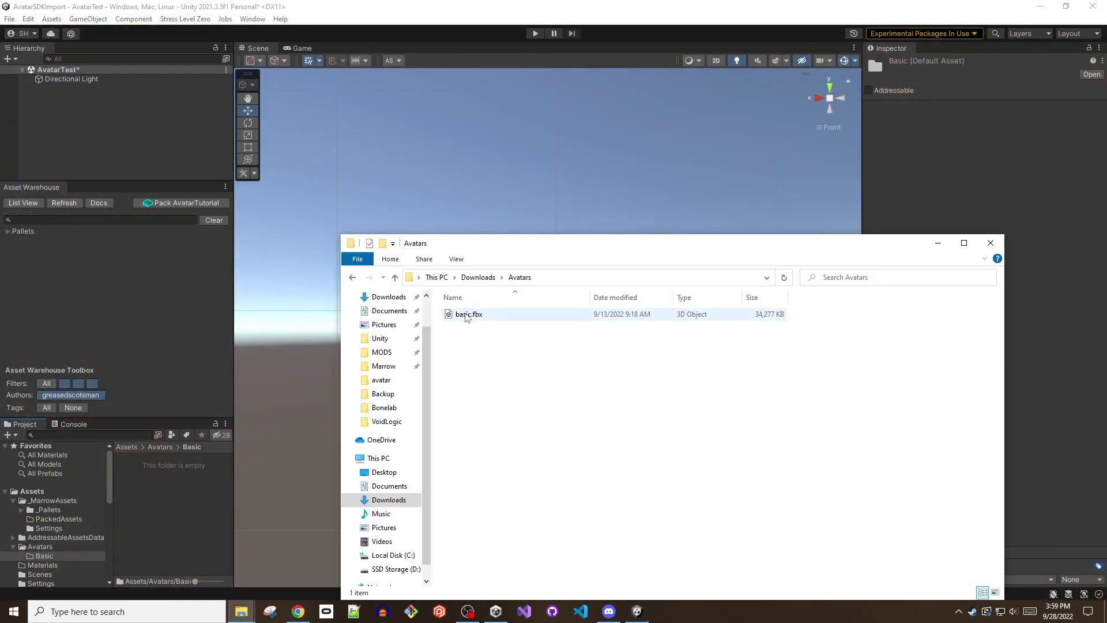
drag(468, 315, 184, 492)
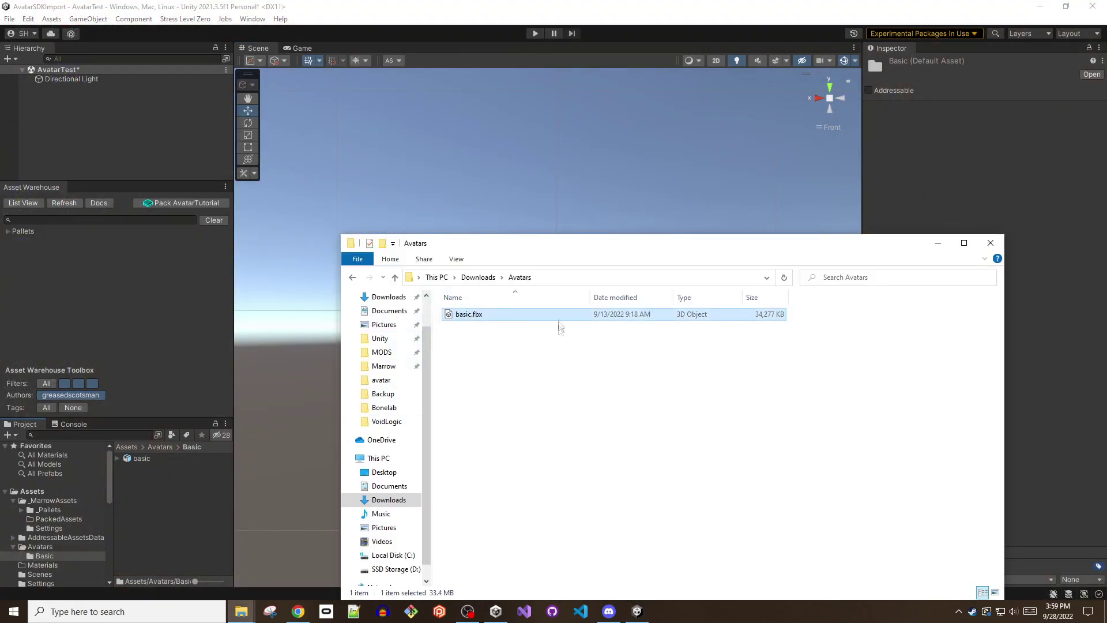
Place the basic model in the scene and set its position to X 0, Y 0, Z 0.
drag(129, 459, 571, 513)
click(988, 122)
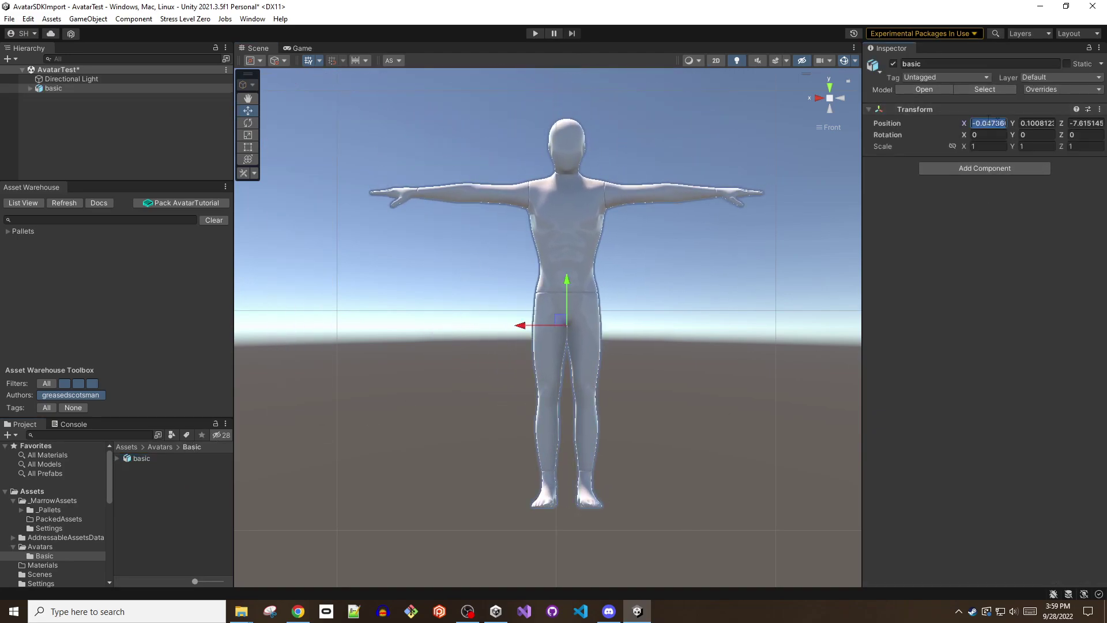
text(0)
key(Tab)
text(0)
key(Tab)
text(0)
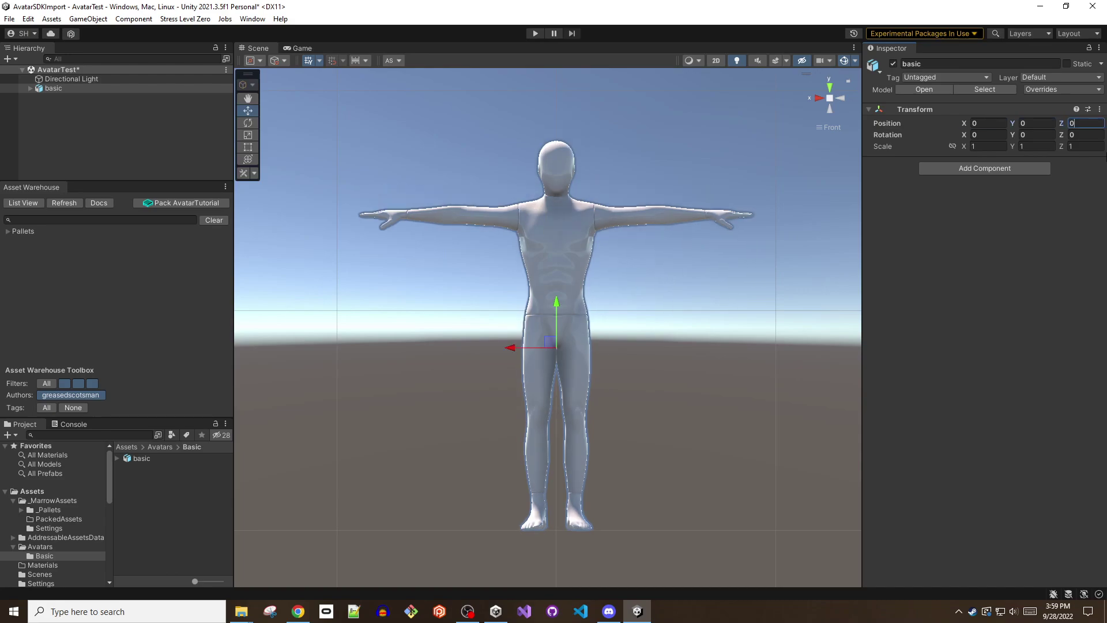
Apply Use External Materials (Legacy) as the basic model's material location and fix its texture's normal map setting.
click(55, 90)
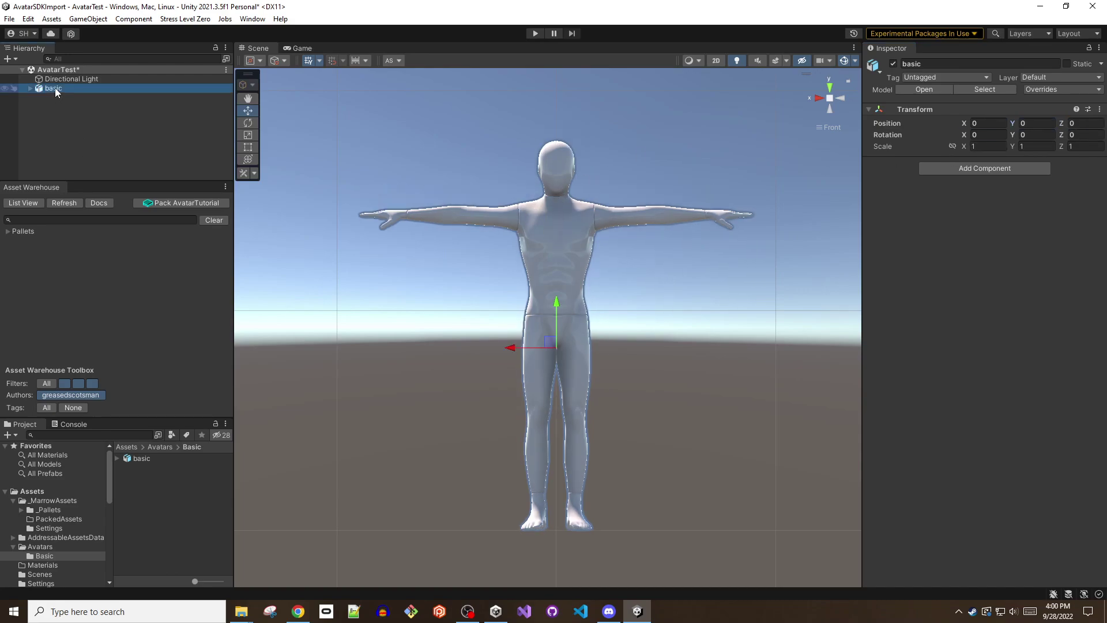
click(991, 87)
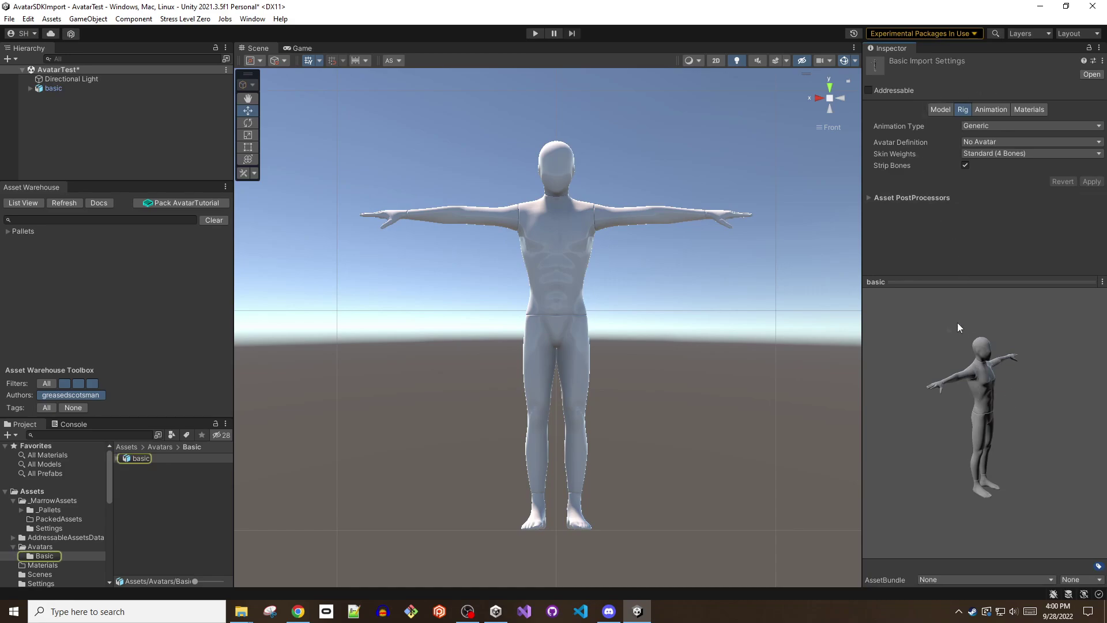
click(1034, 111)
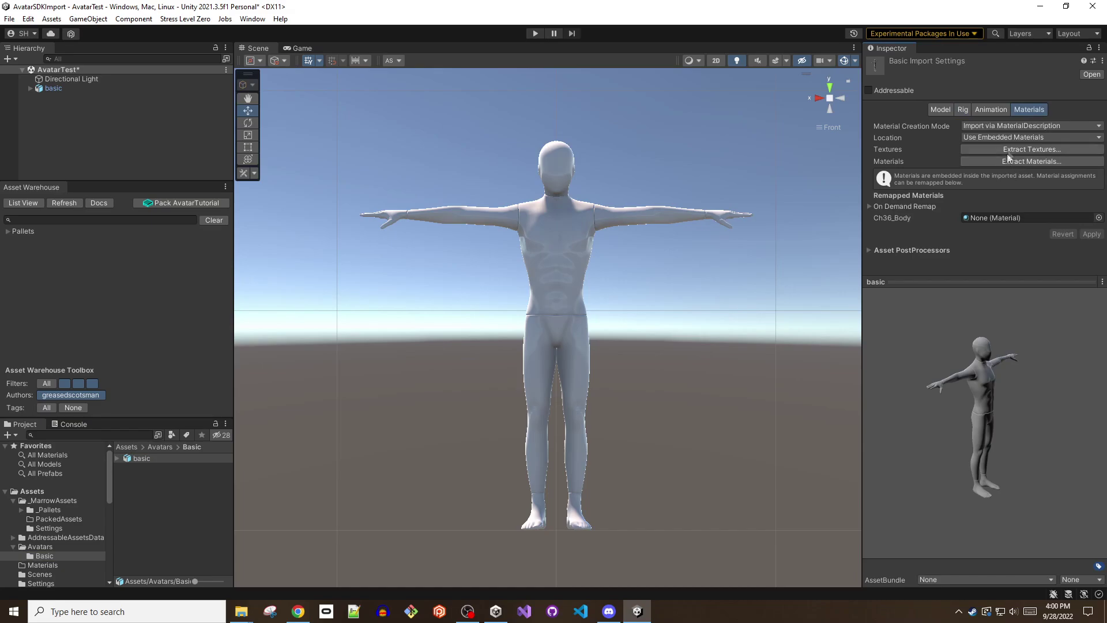
click(1010, 137)
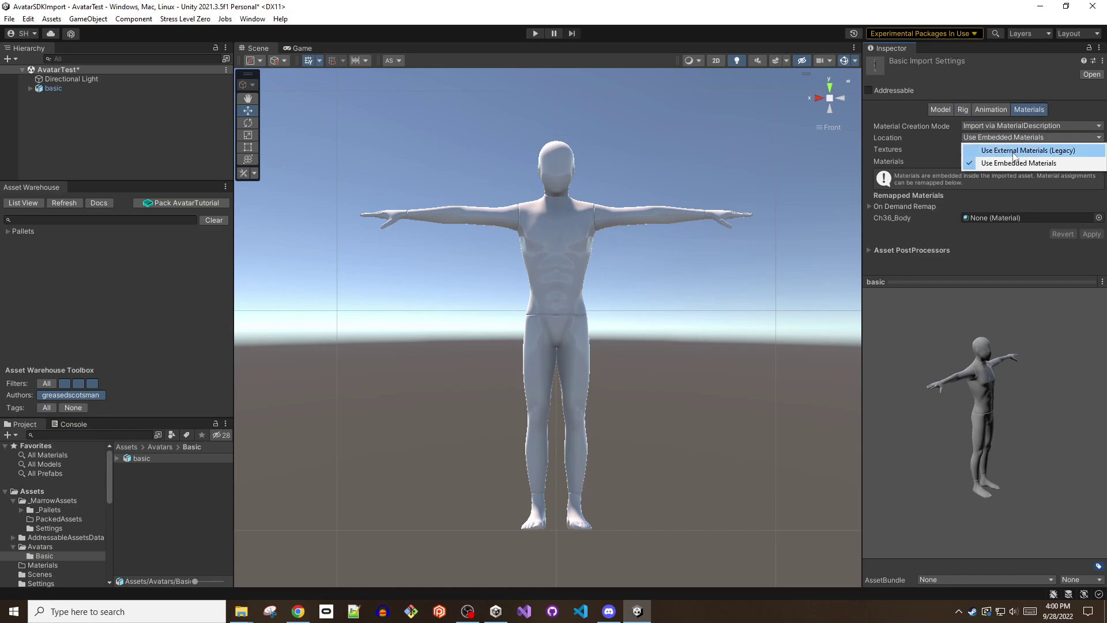
click(1013, 152)
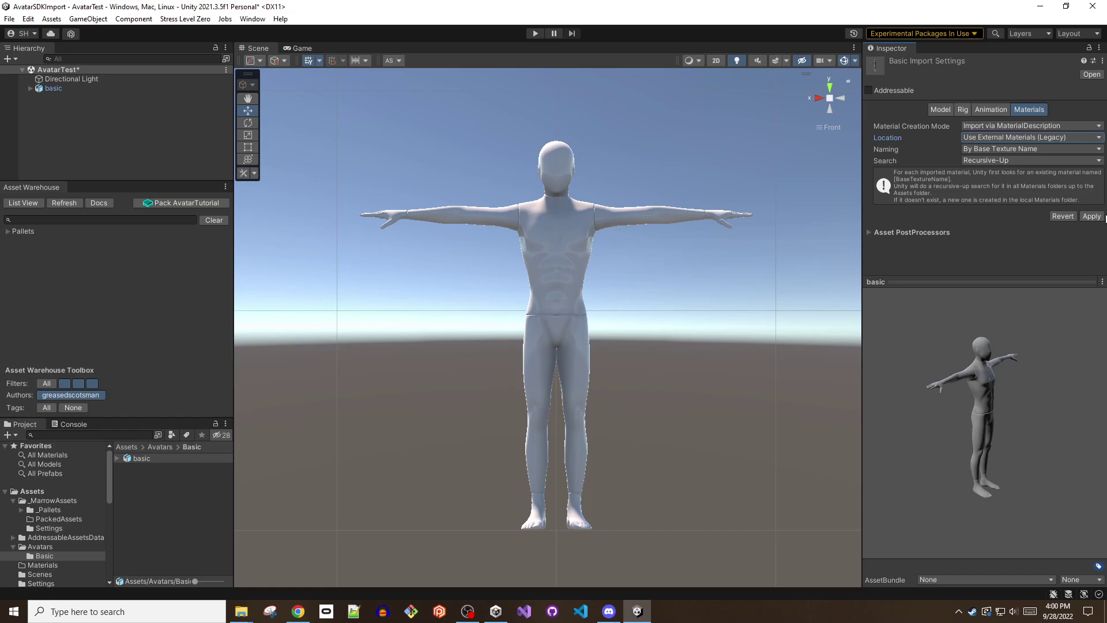
click(1100, 216)
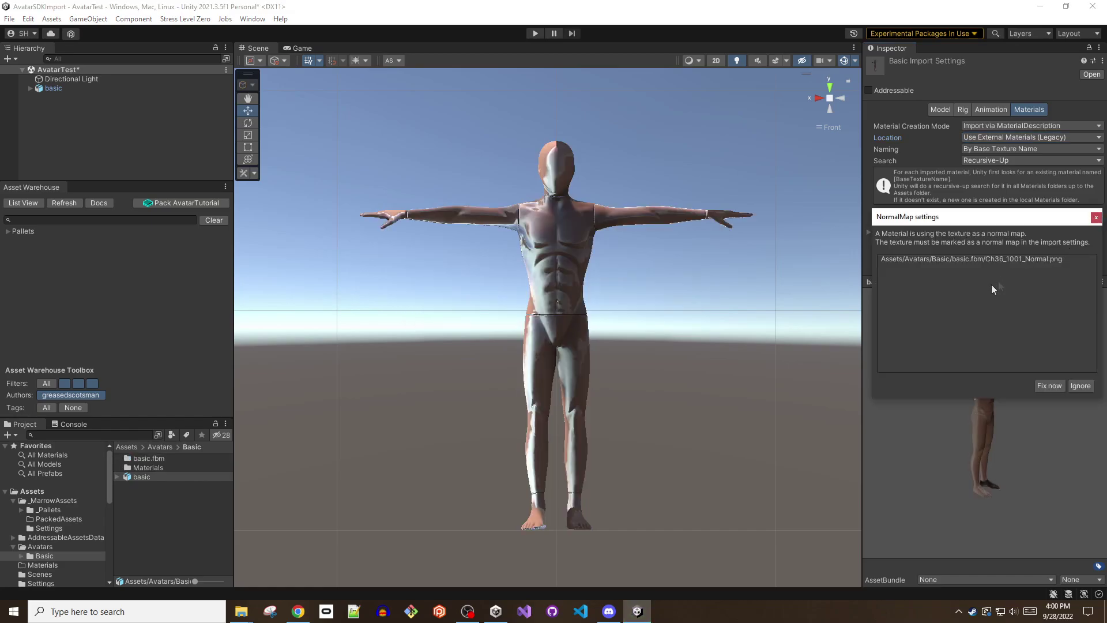
drag(970, 215, 704, 266)
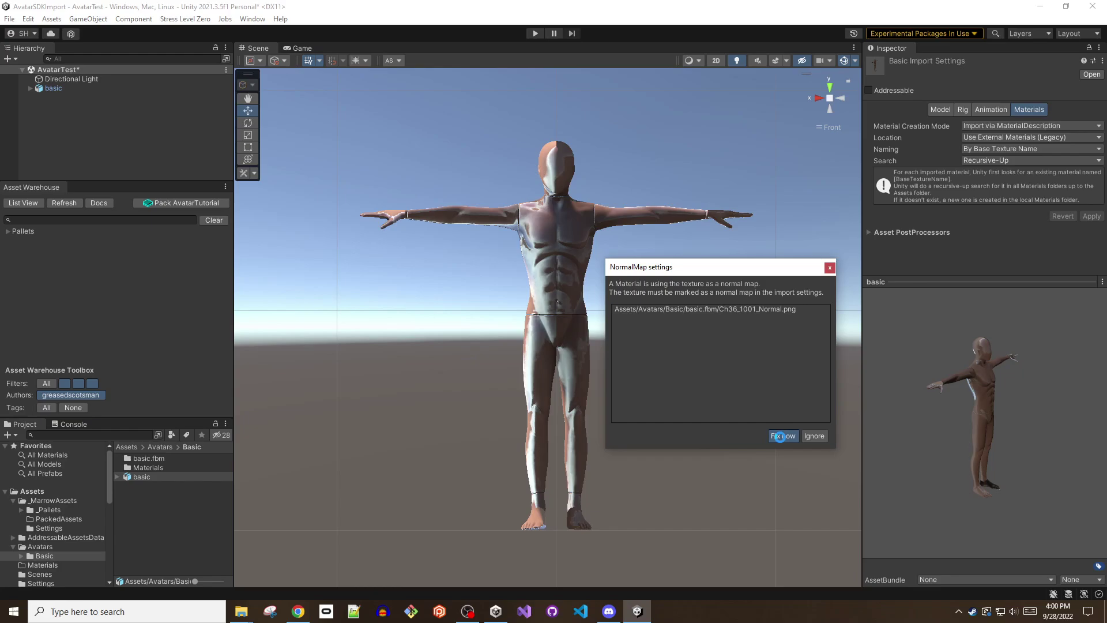
click(780, 435)
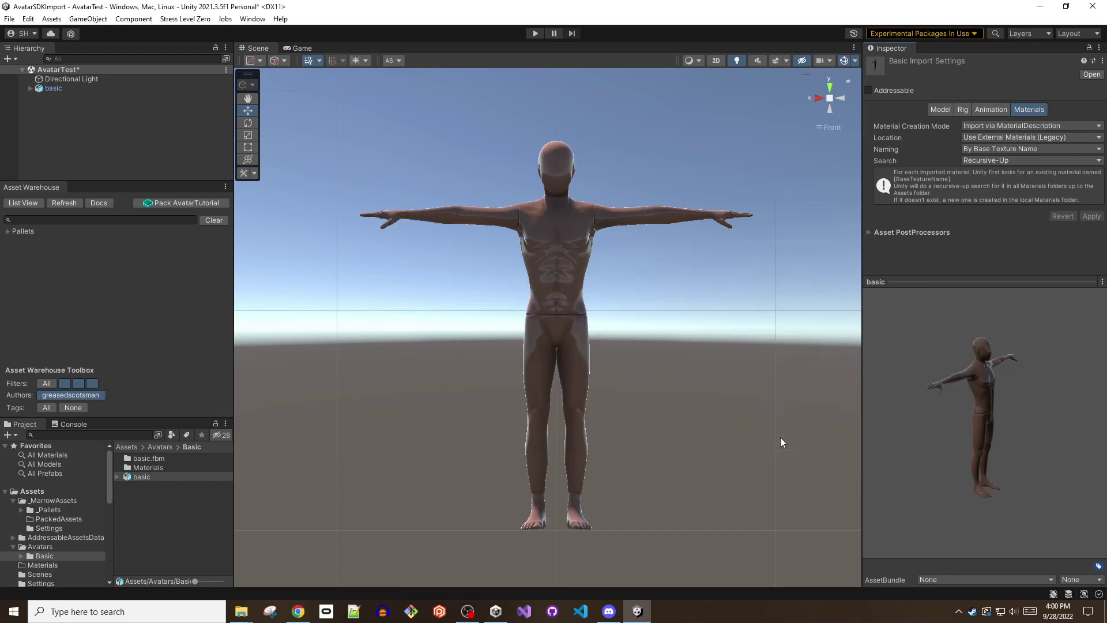
Set the basic model's rig animation type to Humanoid and apply the import settings.
click(963, 109)
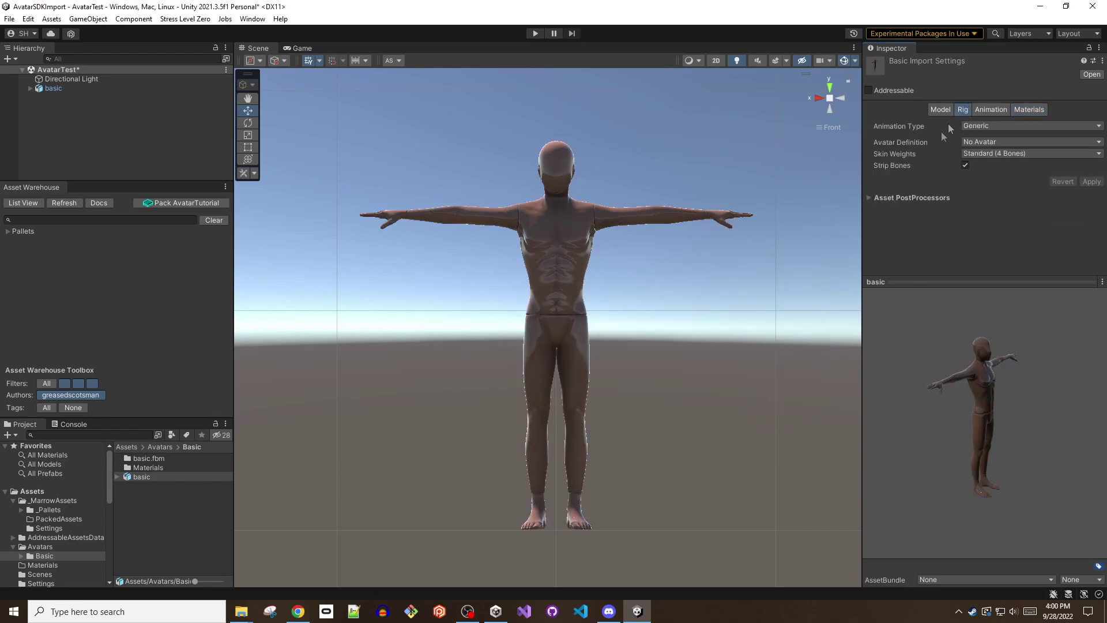
click(995, 127)
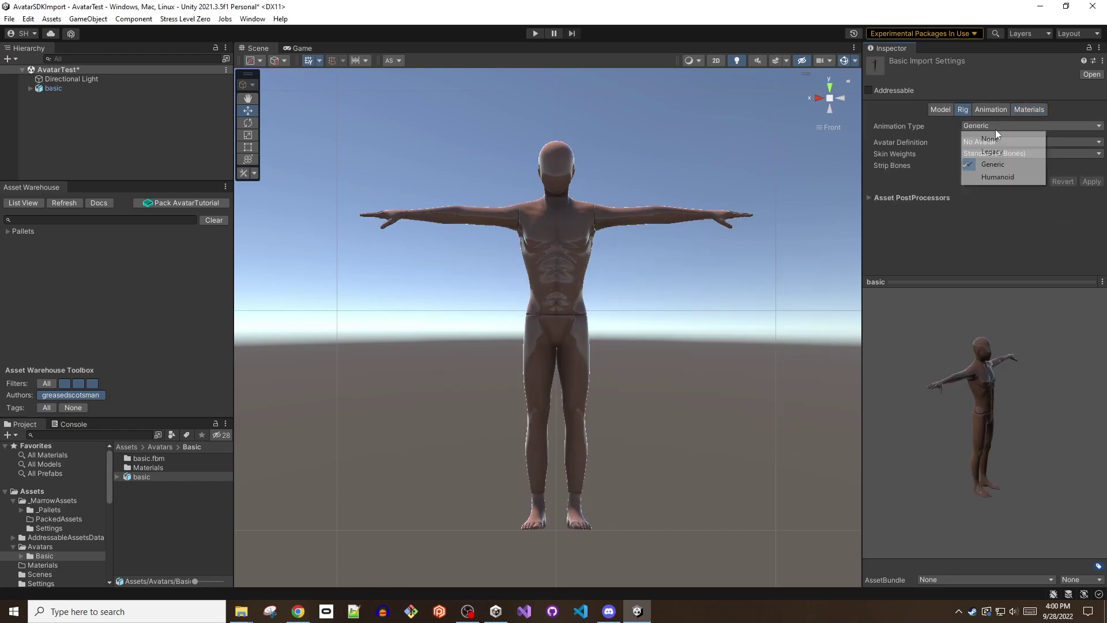
click(998, 178)
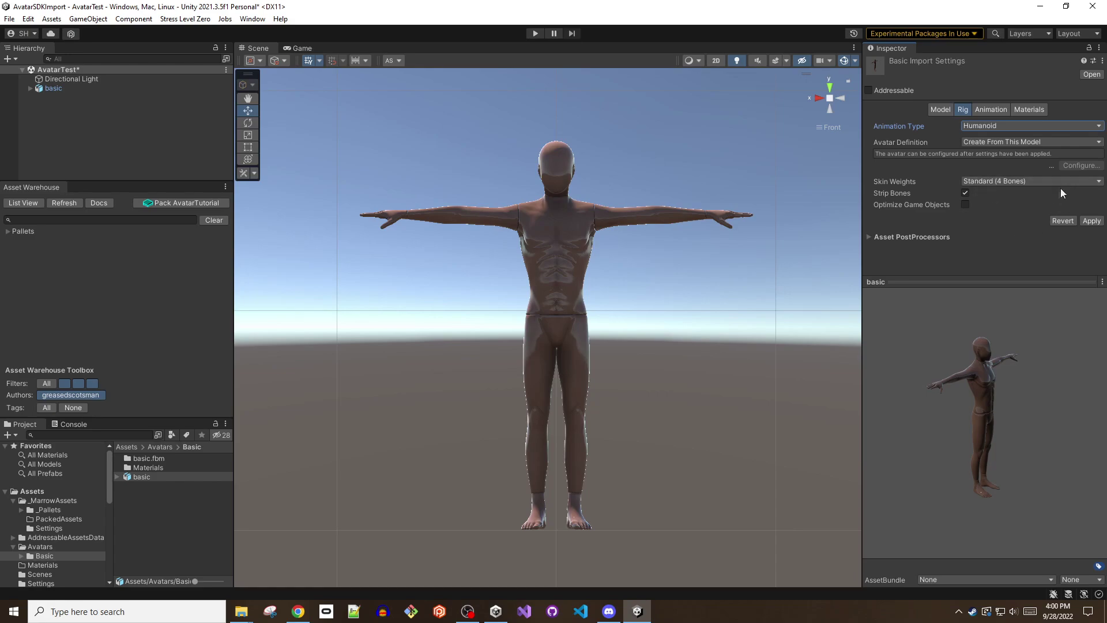
click(1091, 220)
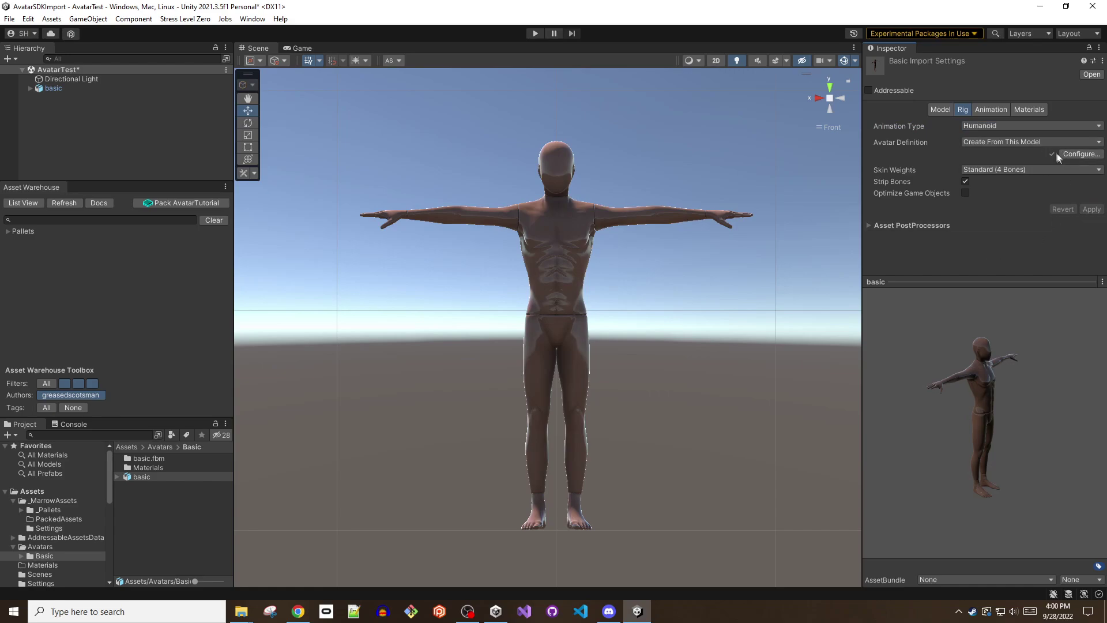
Examine the basic avatar's bone mapping for the body, left hand and head, and leave the avatar configuration.
click(1095, 155)
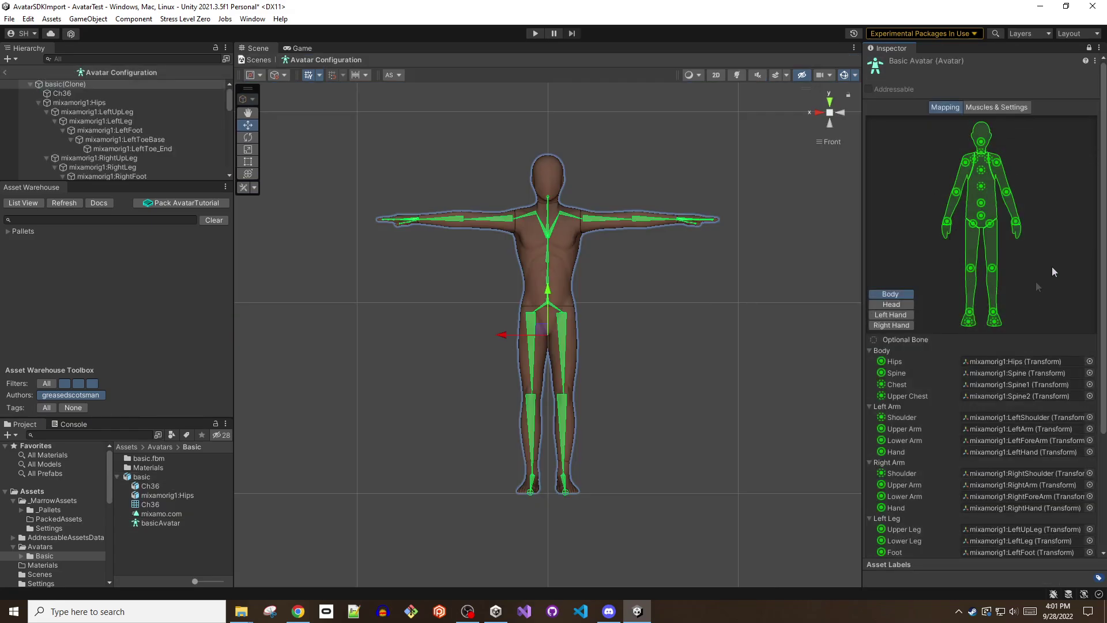
click(896, 315)
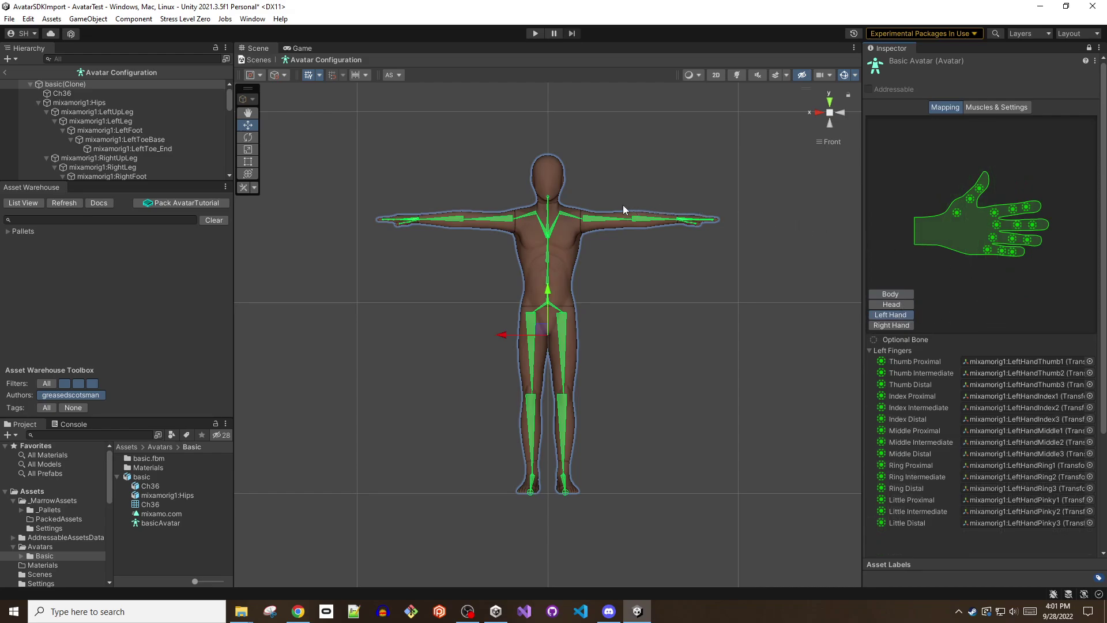
alt+drag(622, 205, 798, 289)
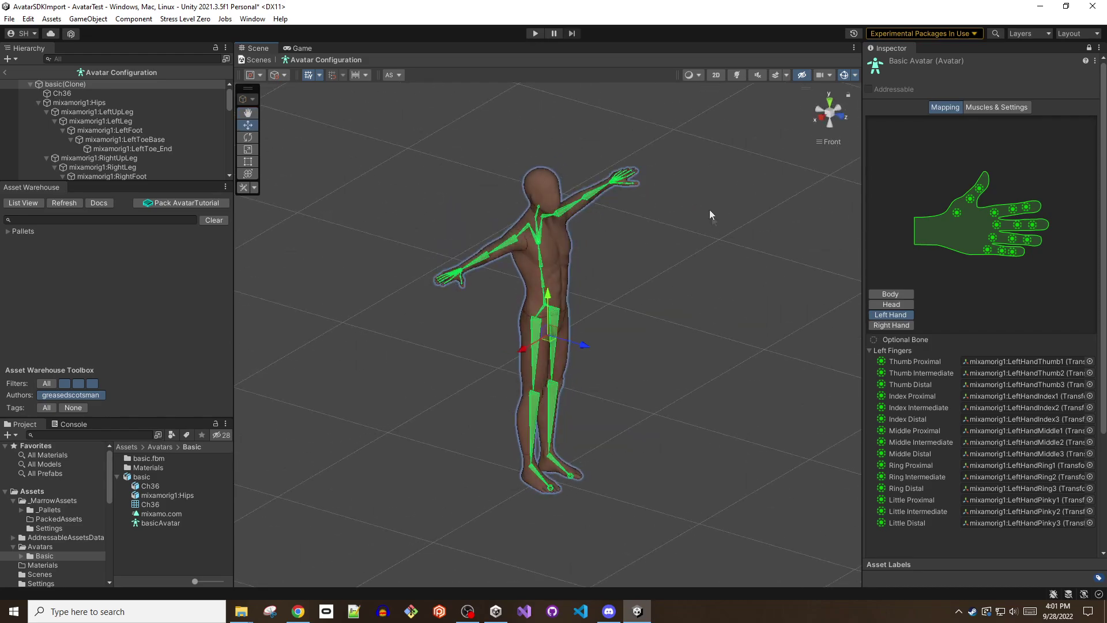
scroll(566, 413, up, 6)
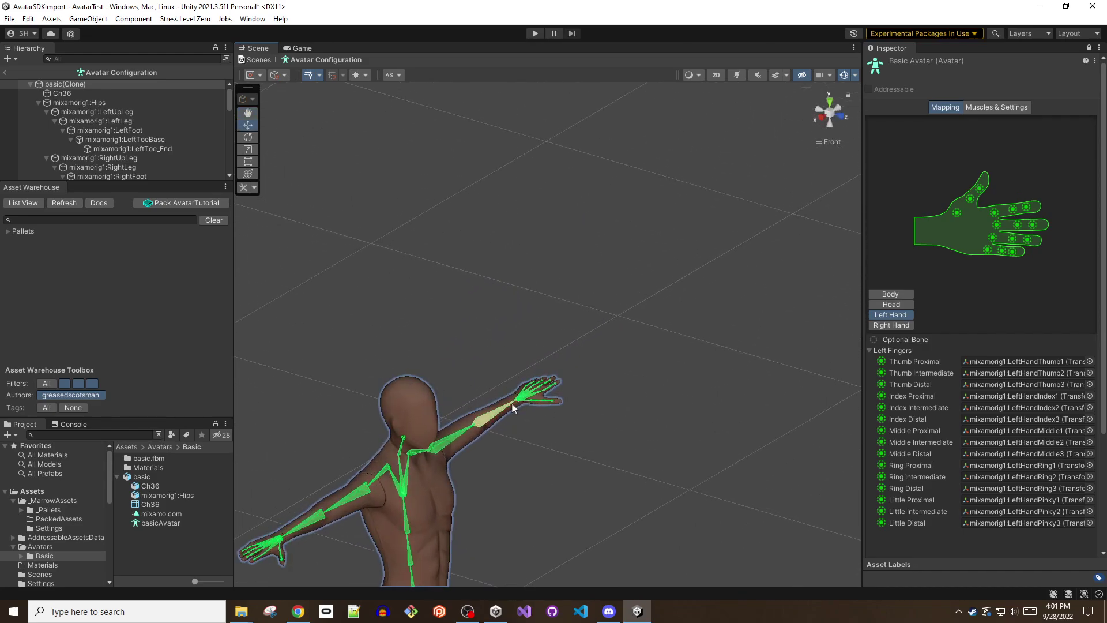
scroll(493, 414, up, 3)
middle_drag(519, 380, 584, 319)
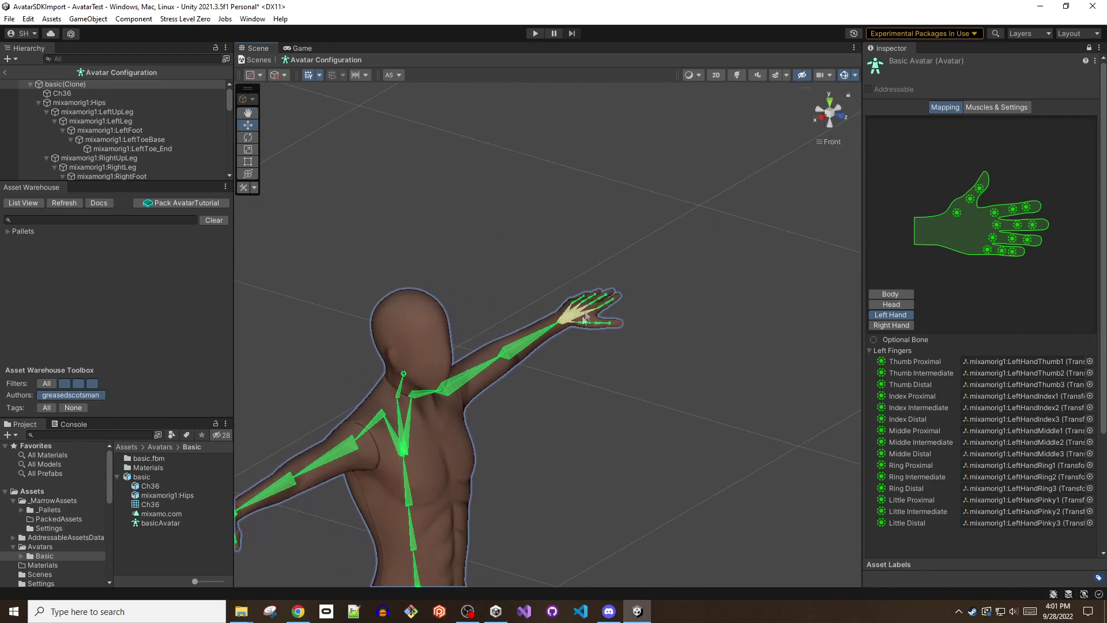
click(891, 304)
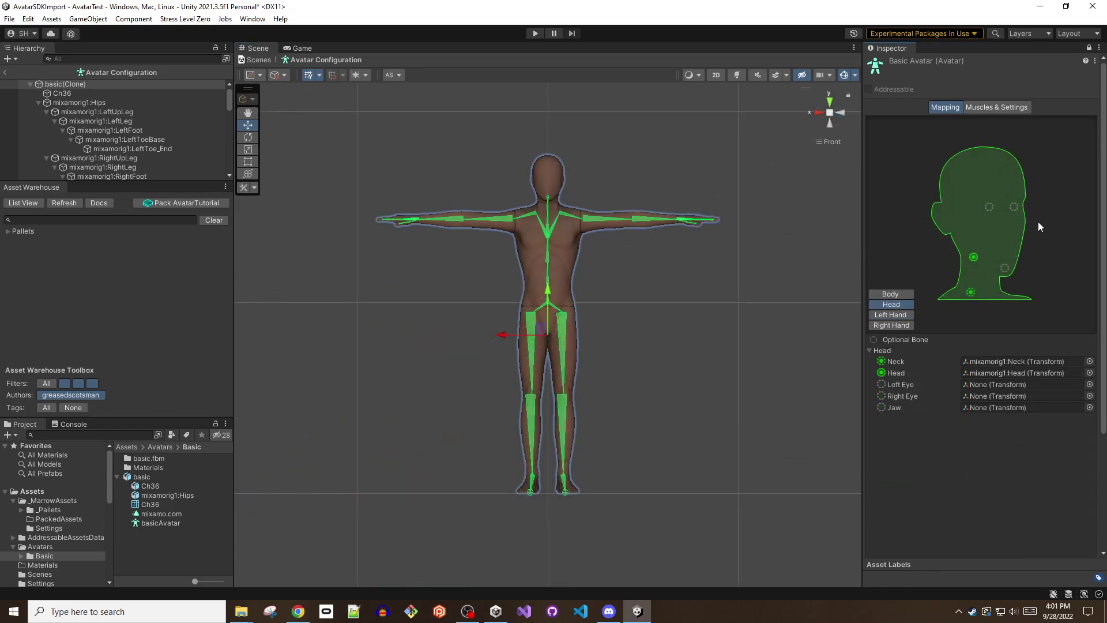
click(891, 315)
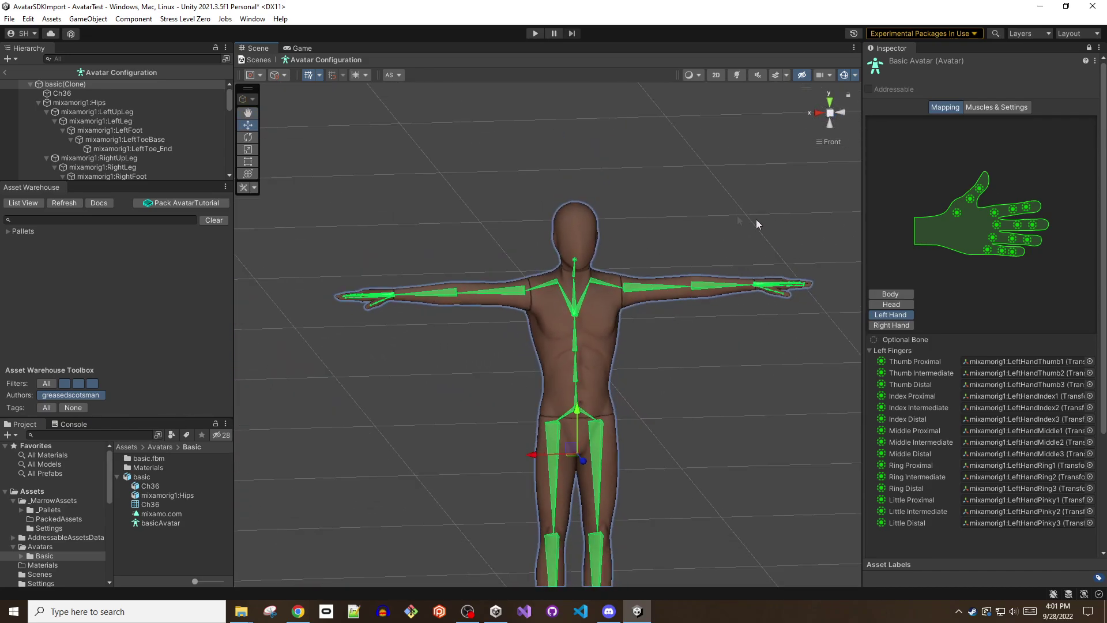
click(266, 63)
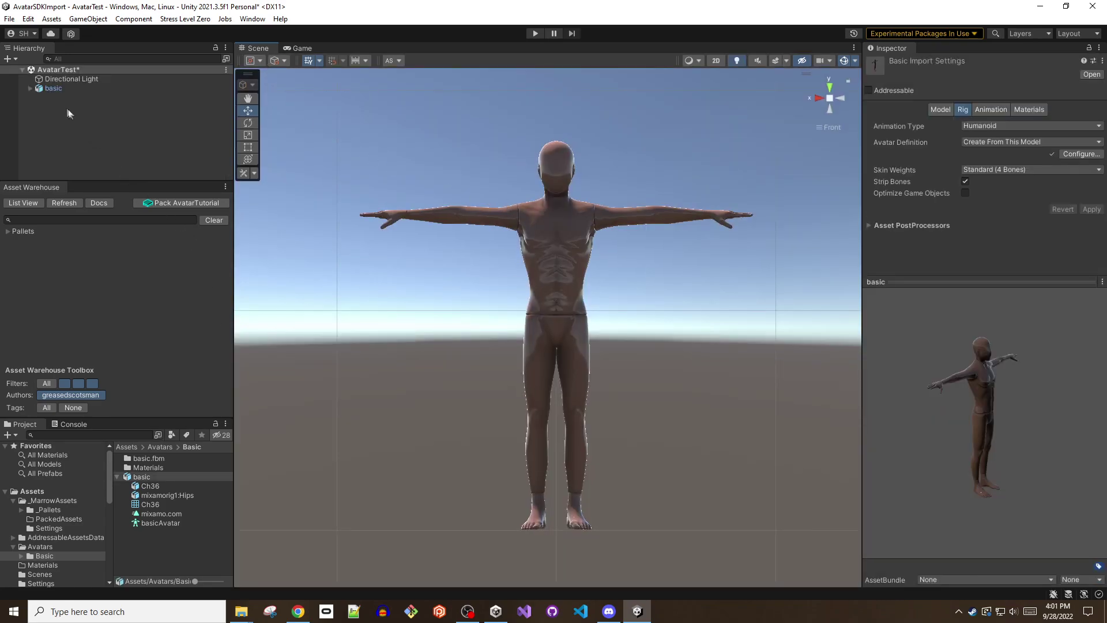
Create an original prefab from the basic scene object in the Avatars/Basic folder.
click(49, 88)
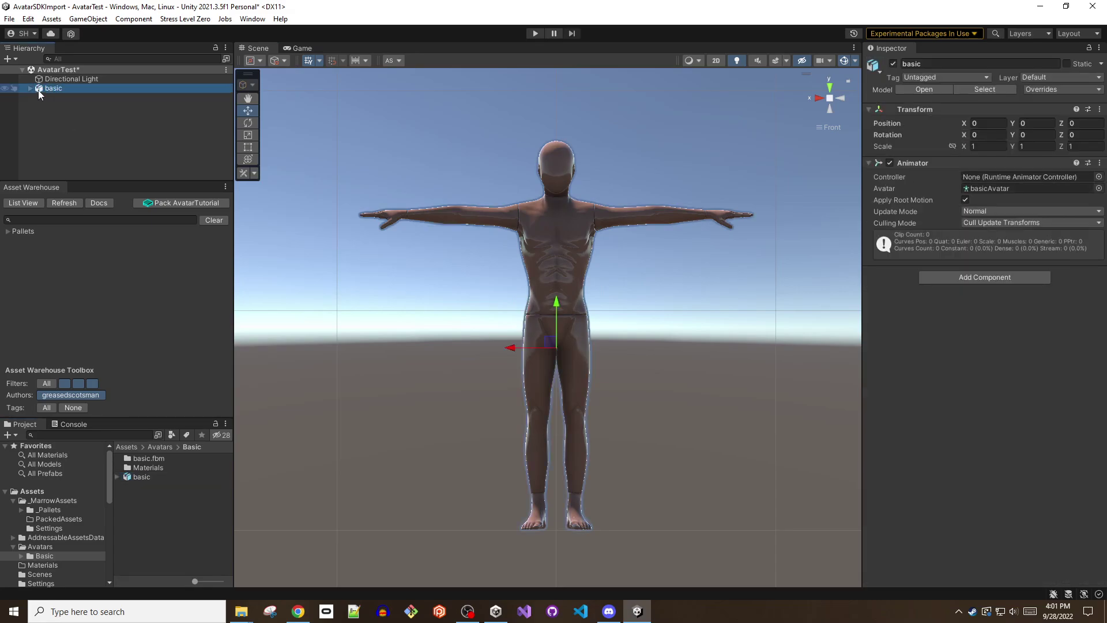
drag(38, 90, 151, 508)
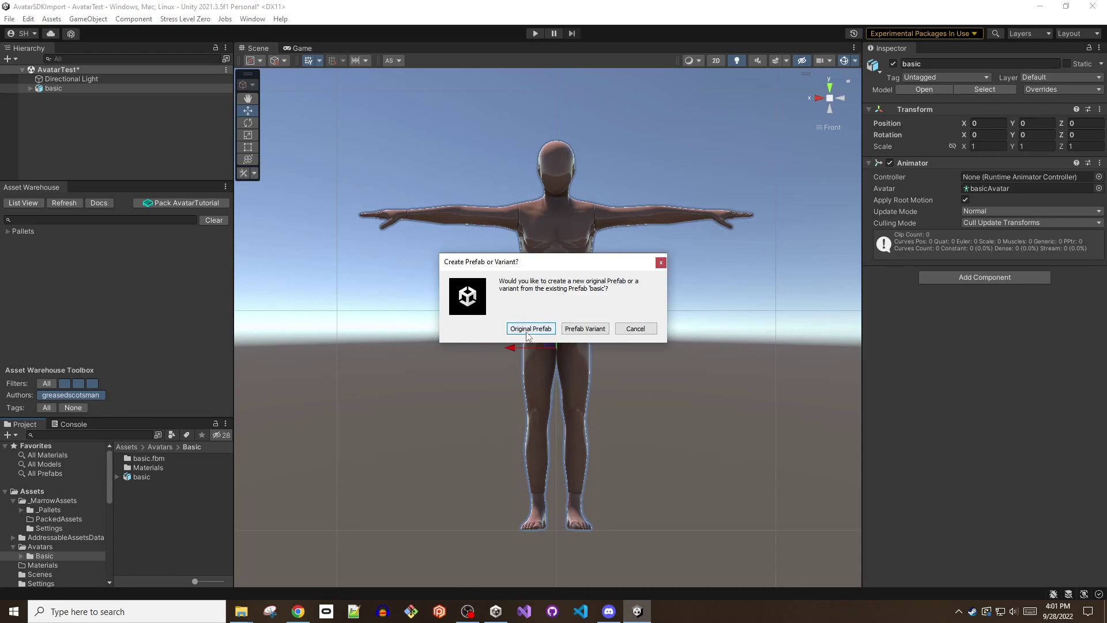
click(529, 329)
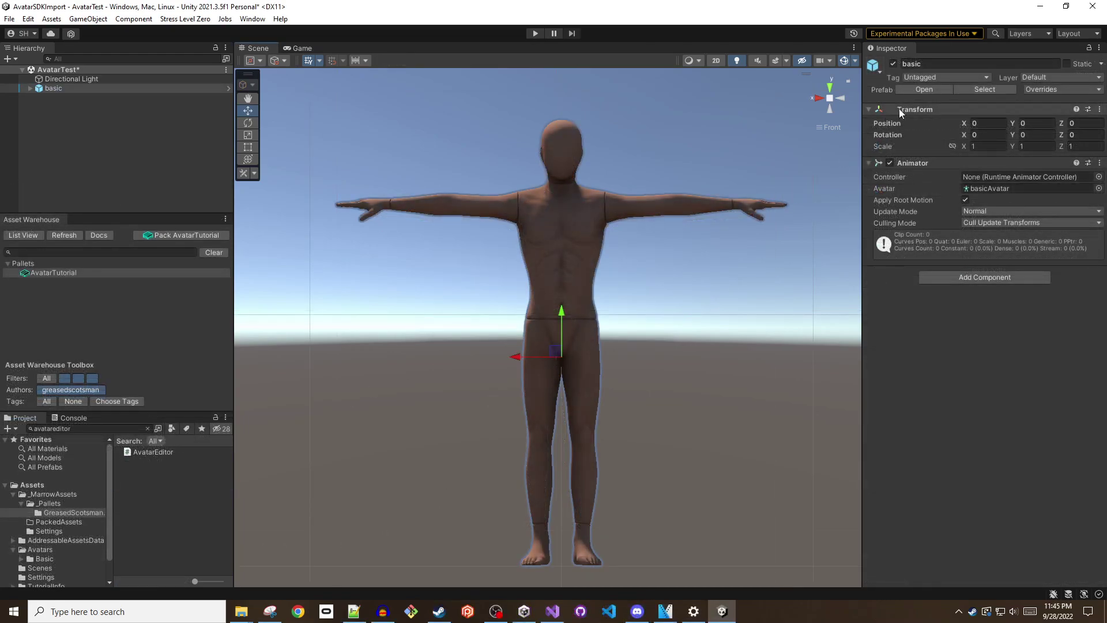
Open the basic prefab for editing and add the Avatar component to its root object.
click(923, 90)
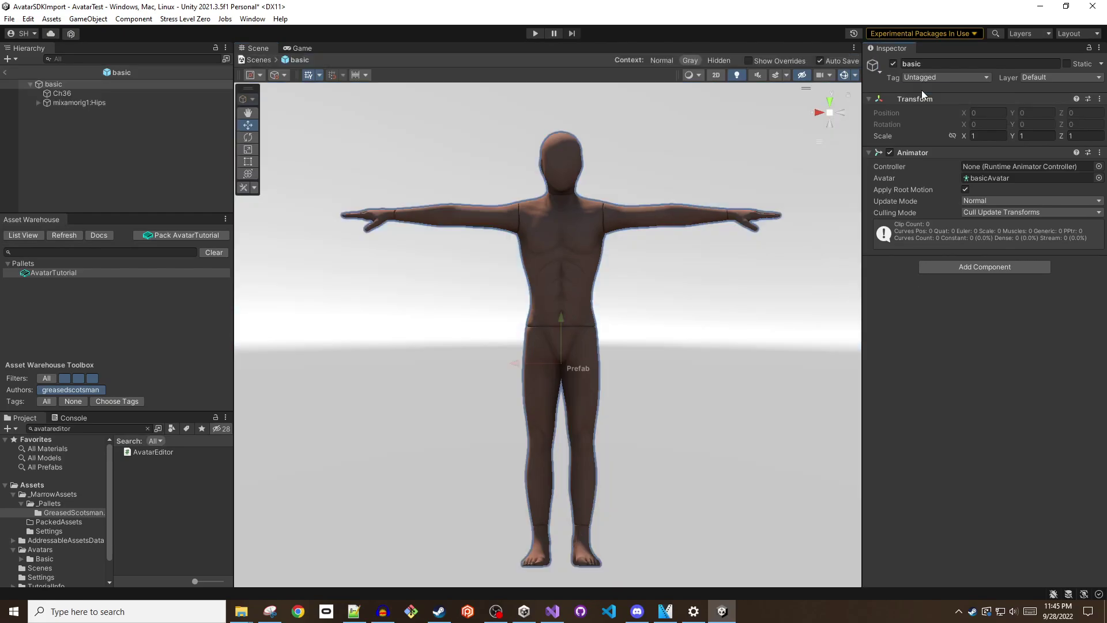
click(977, 268)
click(963, 310)
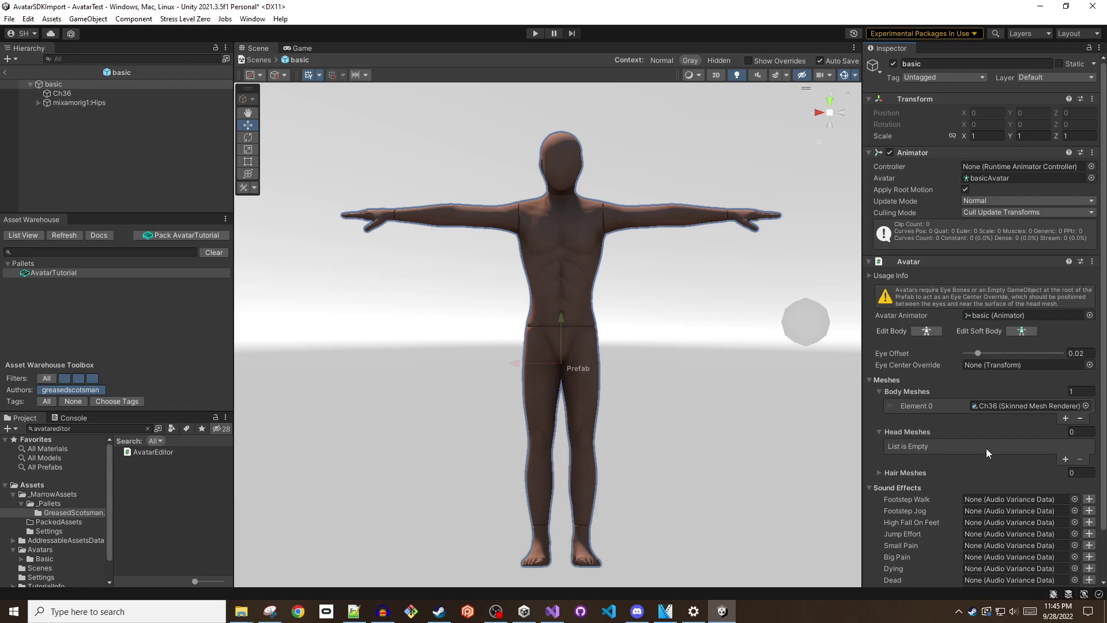
Examine the Avatar component's meshes, sound effects and Marrow Bones advanced settings, and return to the AvatarTest scene.
scroll(986, 448, down, 2)
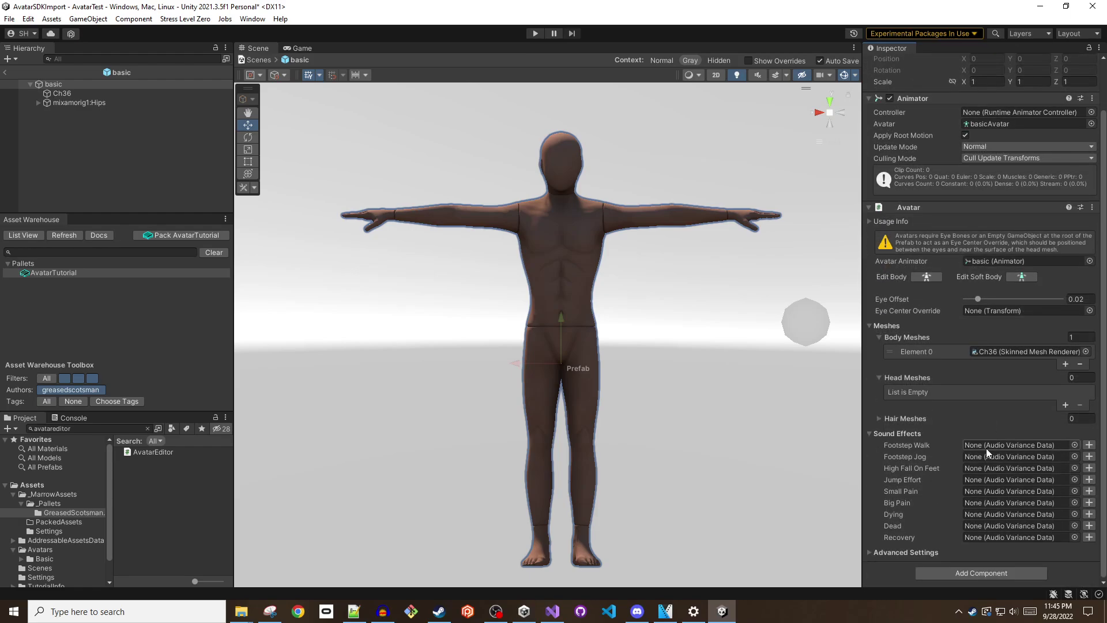
click(869, 553)
scroll(914, 535, down, 2)
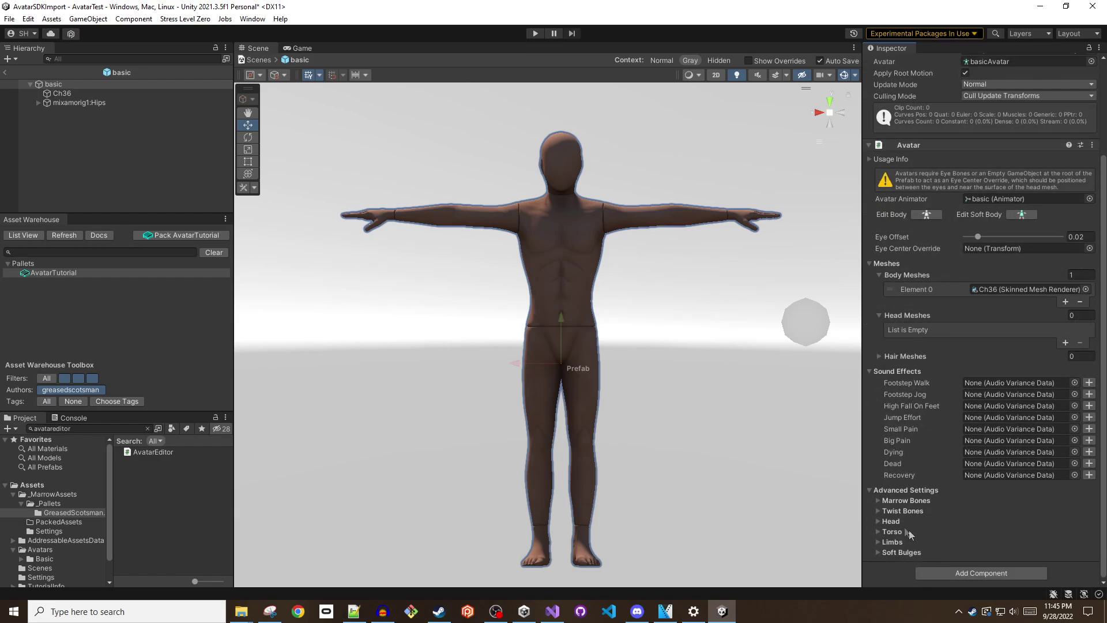
click(877, 500)
scroll(917, 502, down, 1)
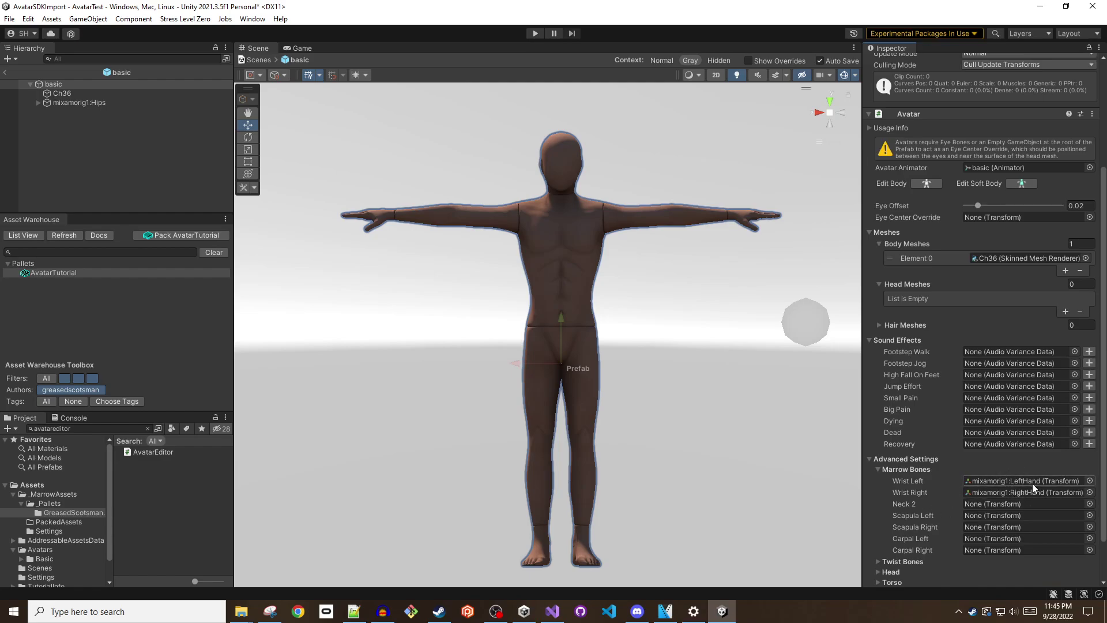
scroll(1013, 501, up, 5)
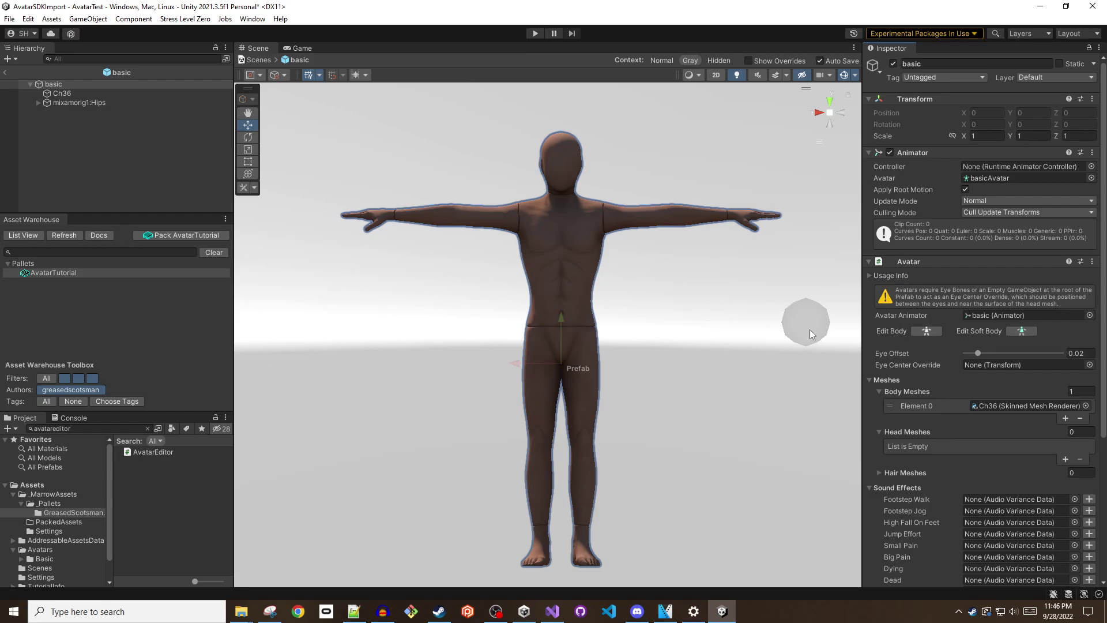
click(259, 60)
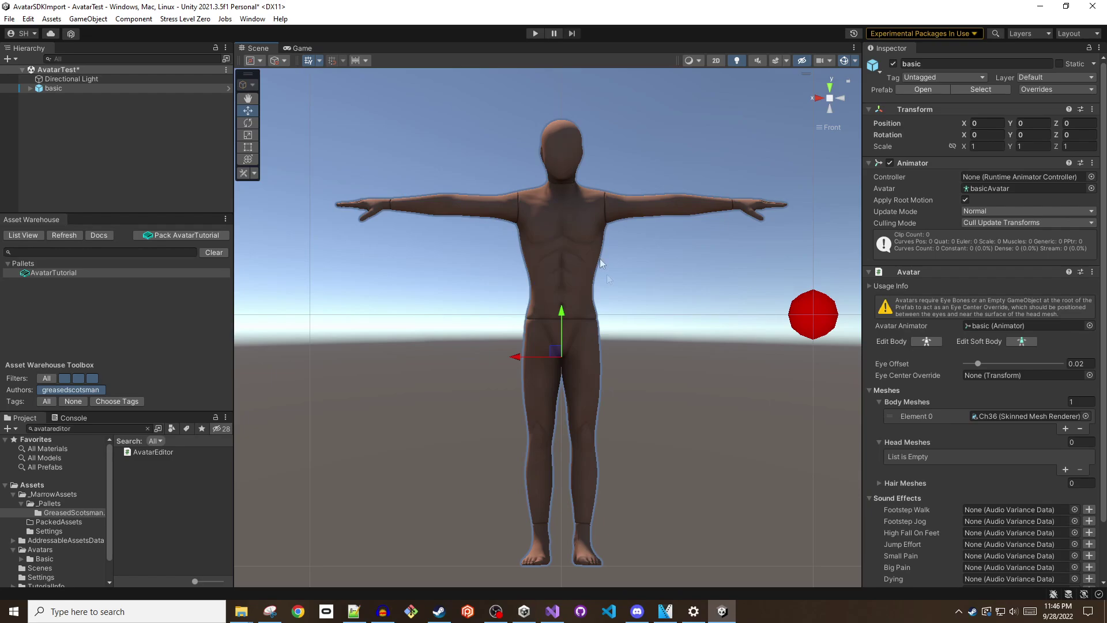
Create an empty child object under basic and name it EyeCenterOverride.
click(31, 88)
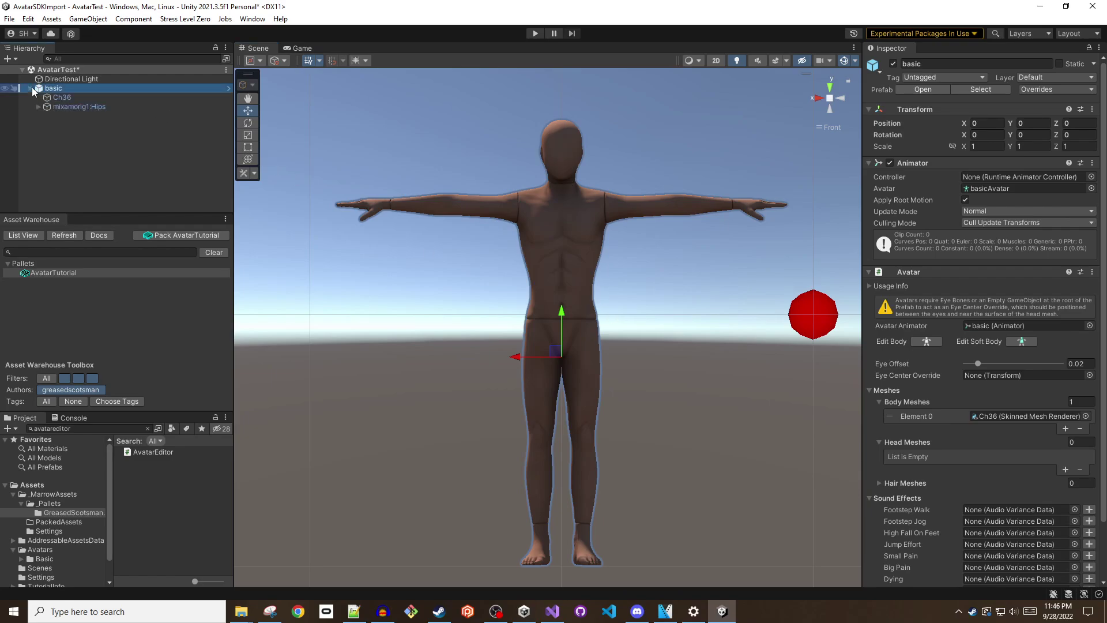
right_click(59, 89)
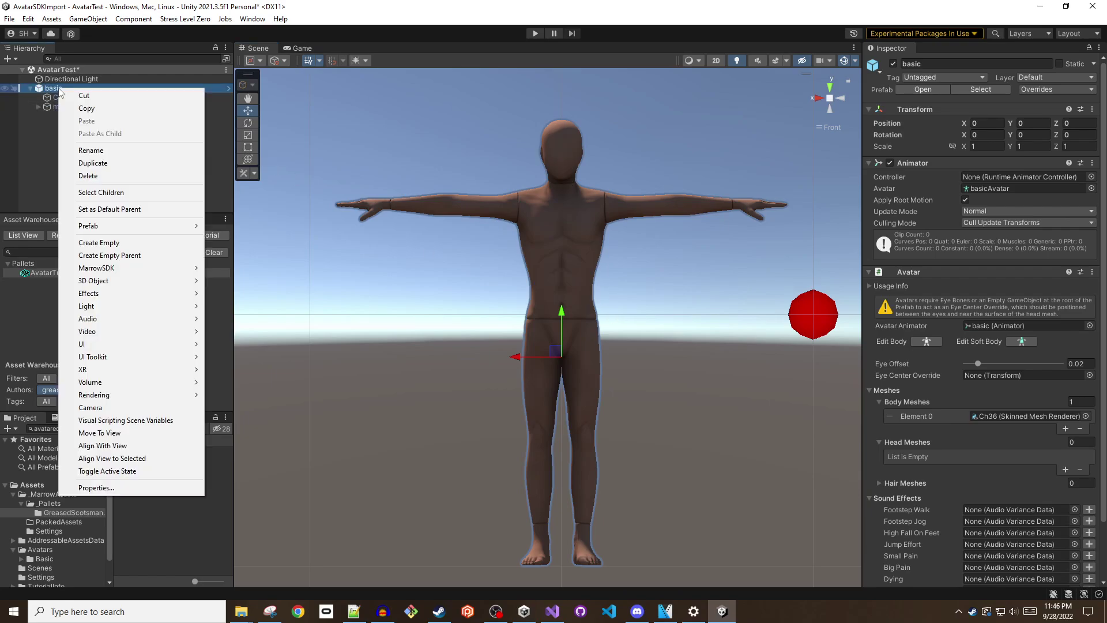
click(148, 243)
text(EyeC)
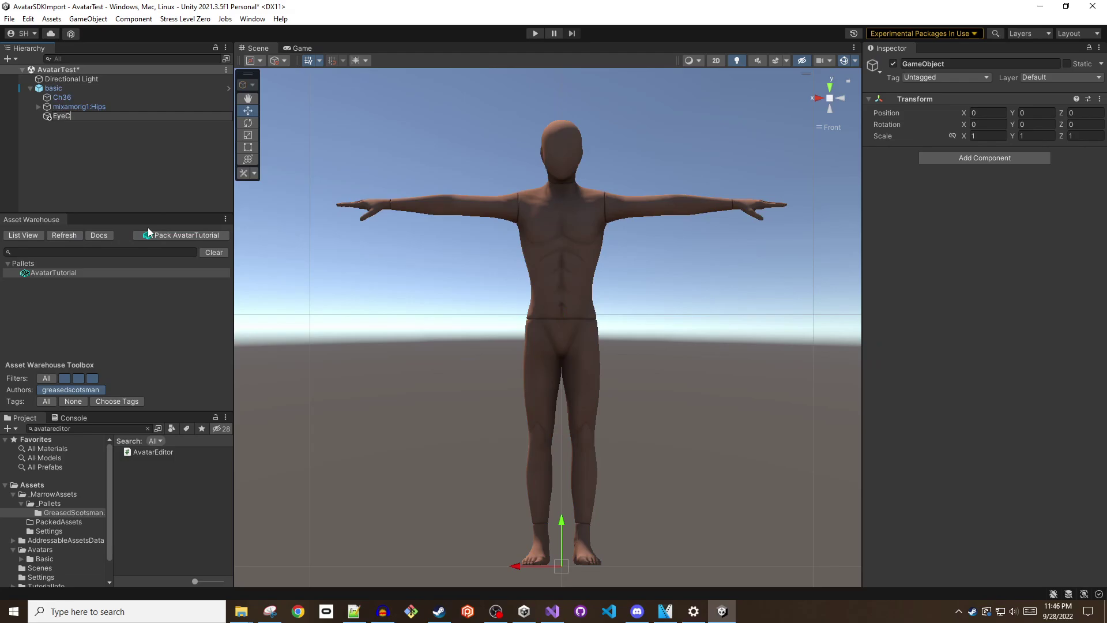
text(enterOverride)
key(Return)
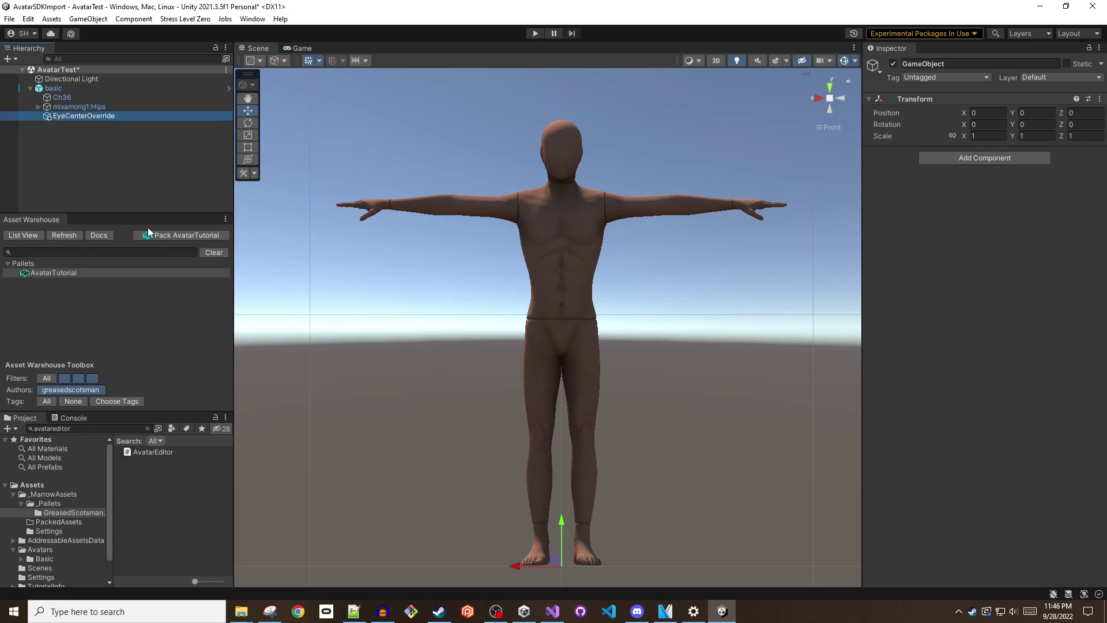
Assign EyeCenterOverride as the avatar's Eye Center Override and position it between the eyes at Y 1.679, Z 0.08.
click(53, 89)
drag(88, 118, 983, 371)
click(74, 116)
drag(562, 519, 550, 97)
click(818, 98)
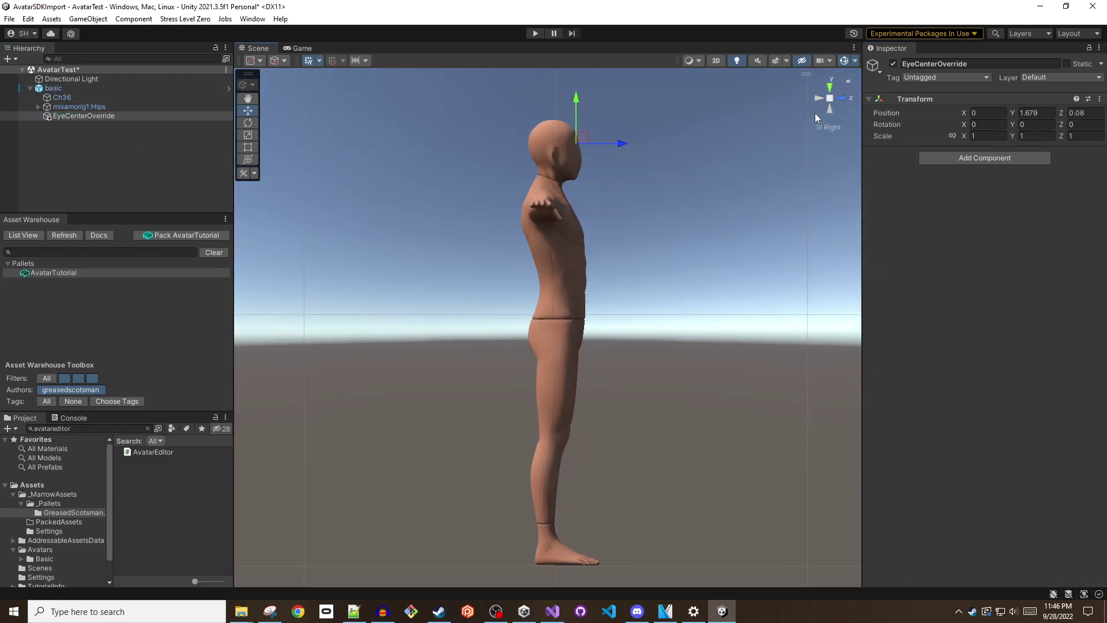
click(819, 100)
click(830, 98)
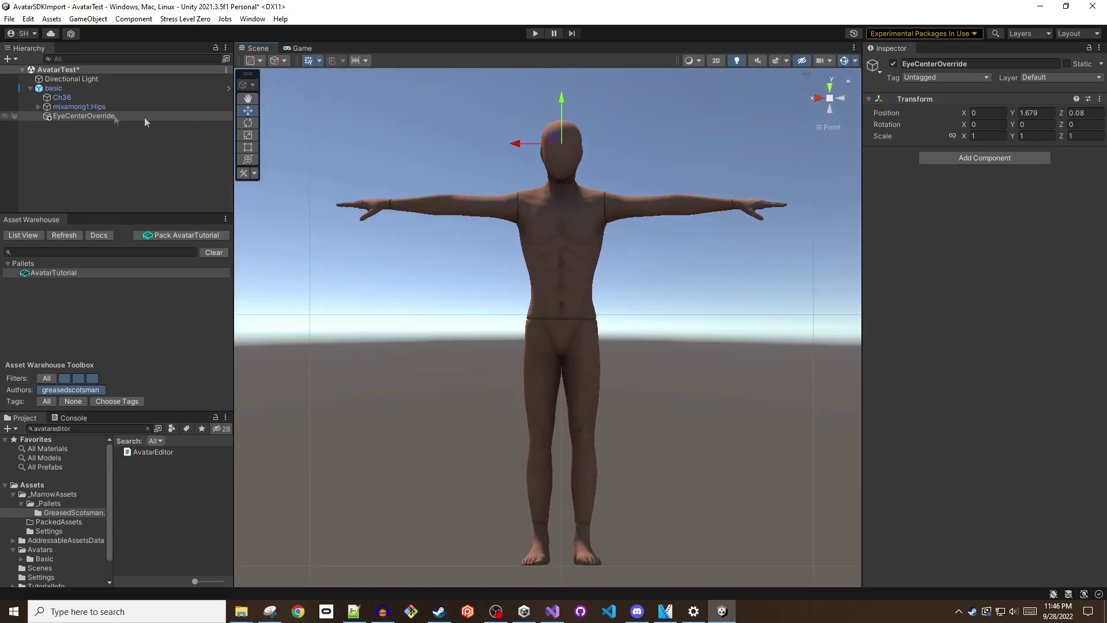
Apply the basic object's overrides to its prefab and lower EyeCenterOverride to Y 1.661.
click(52, 88)
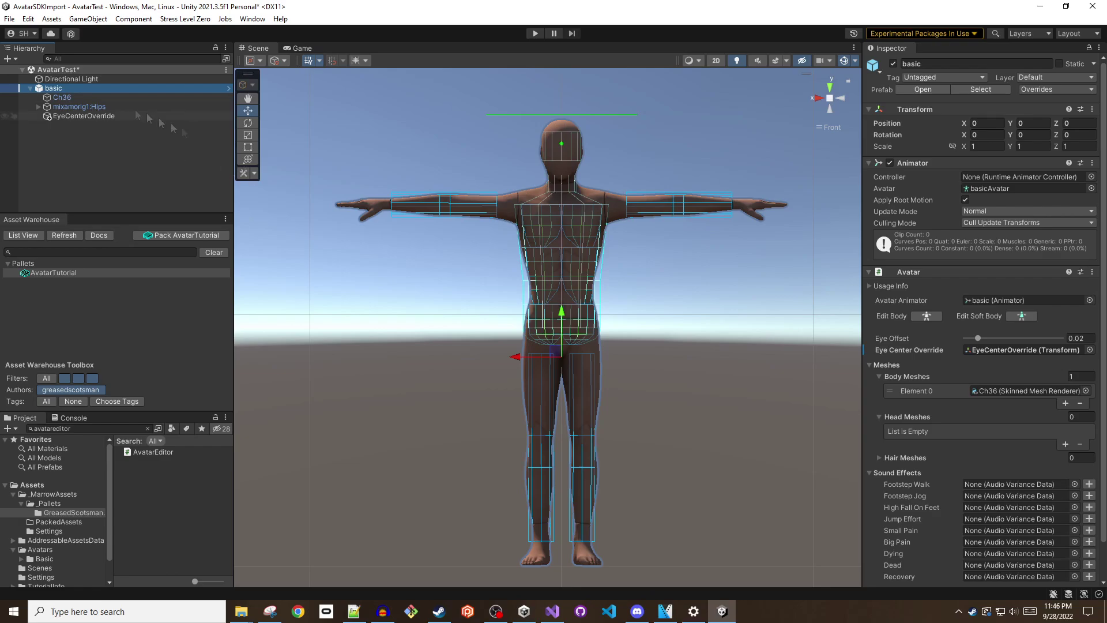
click(1051, 88)
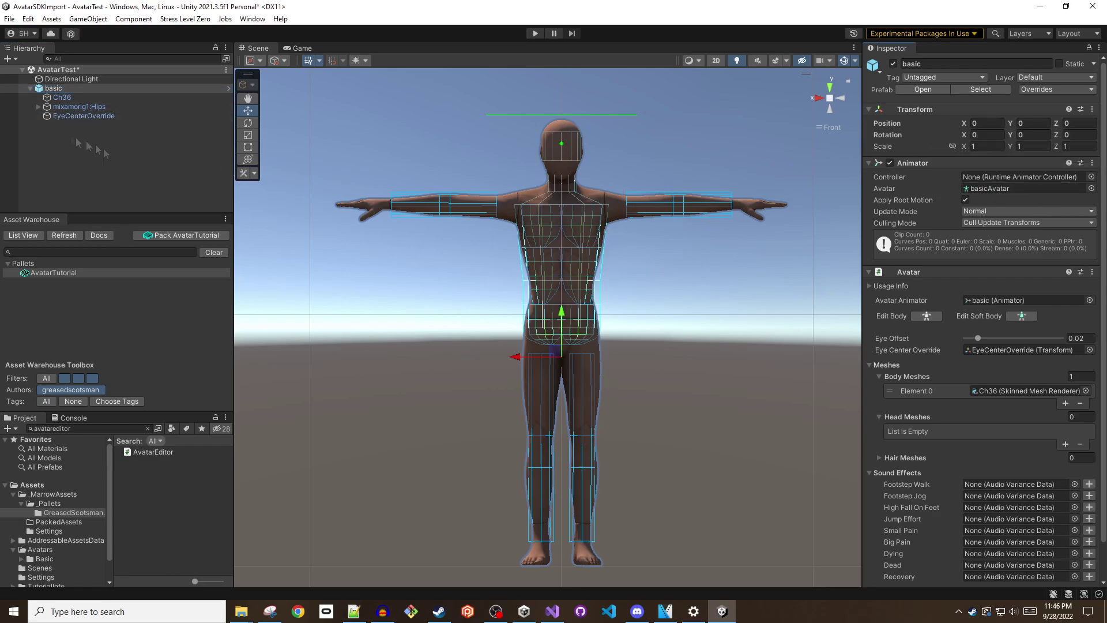
double_click(1027, 350)
click(78, 89)
click(82, 116)
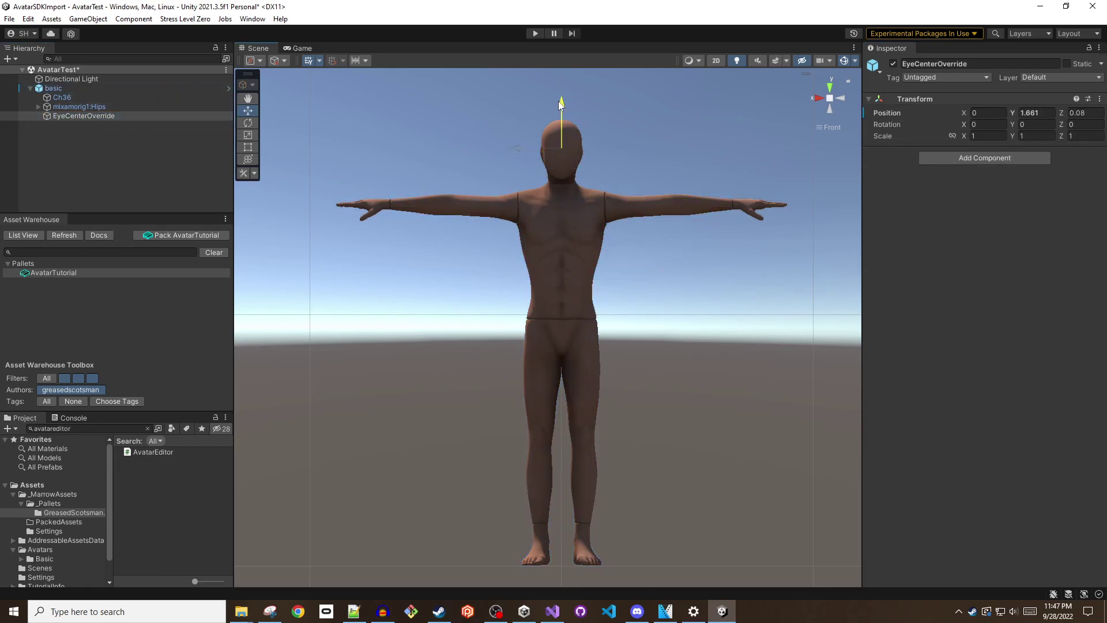
click(64, 90)
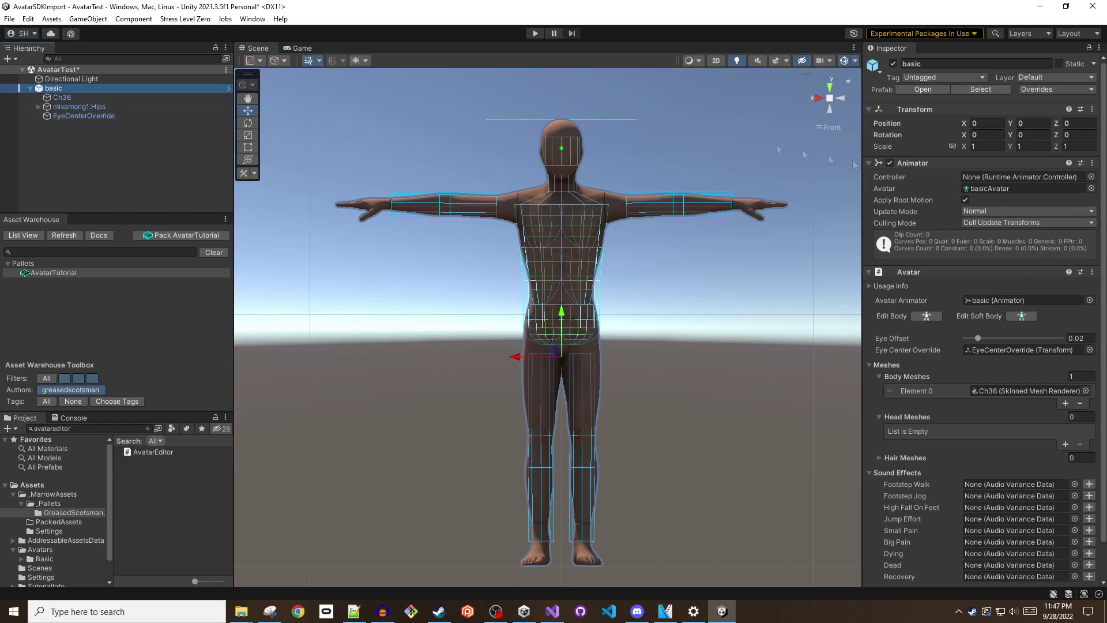
Enable body editing for the avatar and fit the waist, high hip and crotch bottom handles to the torso mesh.
click(926, 316)
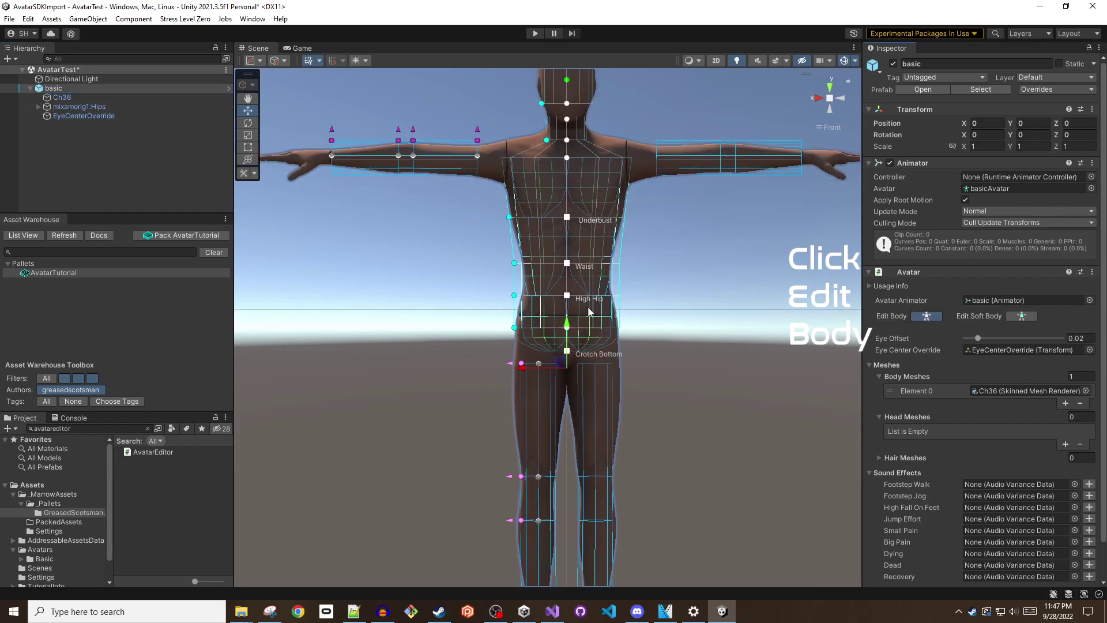
drag(572, 246, 572, 259)
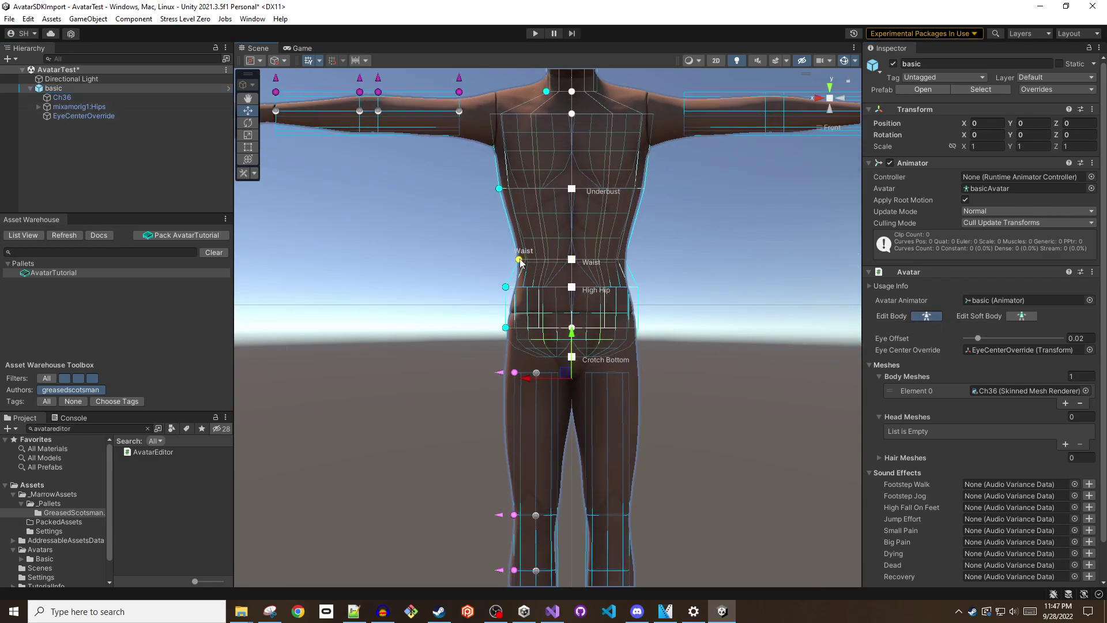
drag(573, 365, 573, 387)
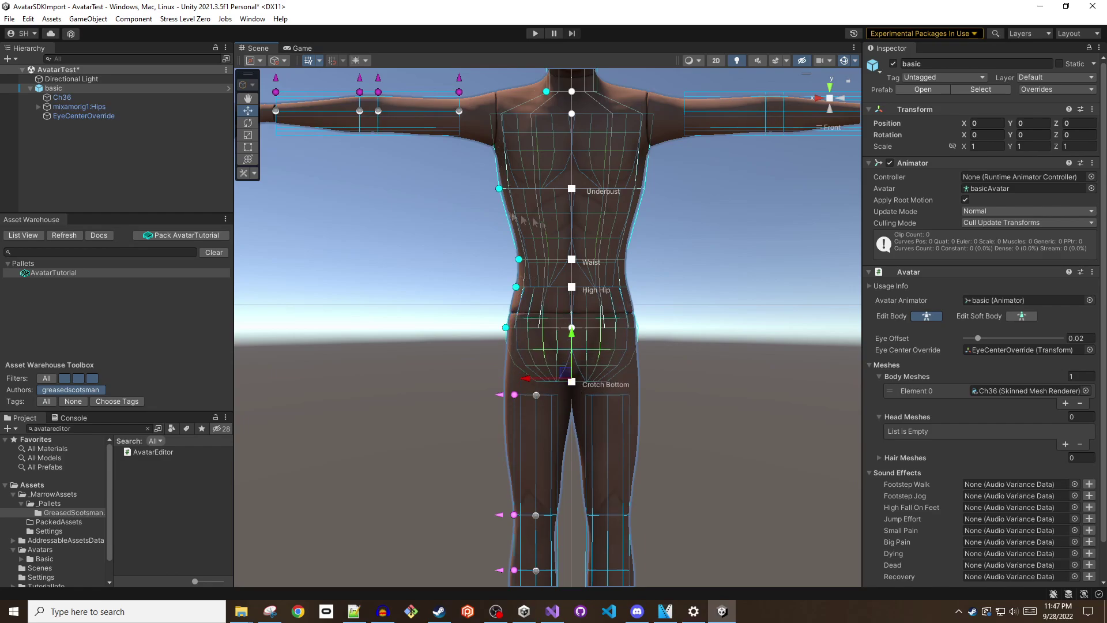
Fit the avatar's ankle, knee and upper thigh handles to the outline of the leg mesh.
middle_drag(502, 570, 502, 351)
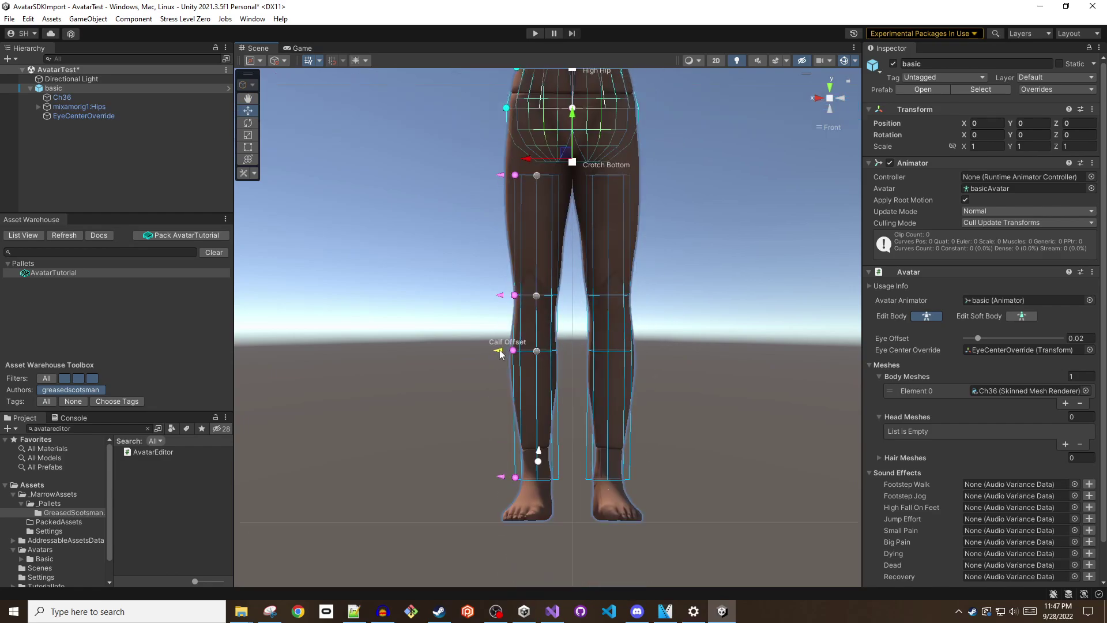
drag(508, 478, 499, 478)
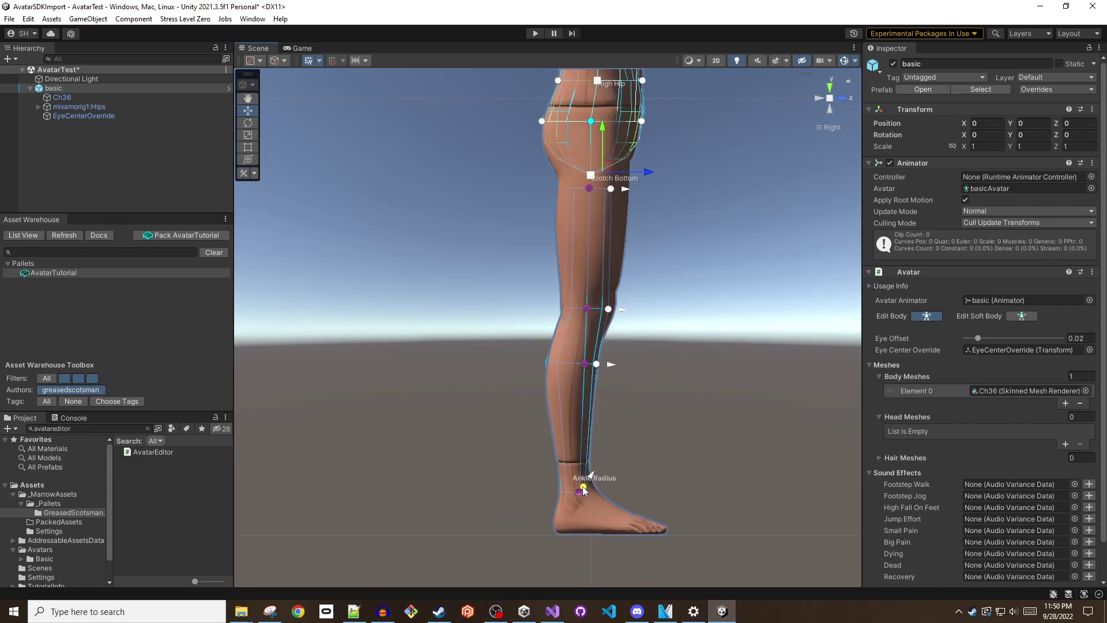
drag(607, 311, 612, 310)
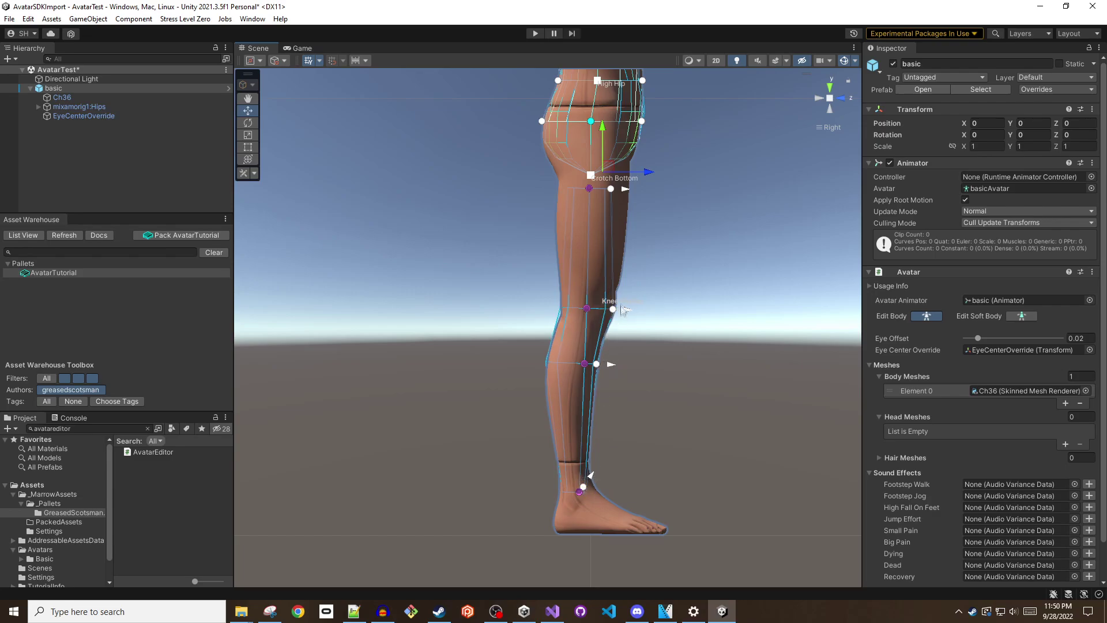
drag(611, 190, 634, 193)
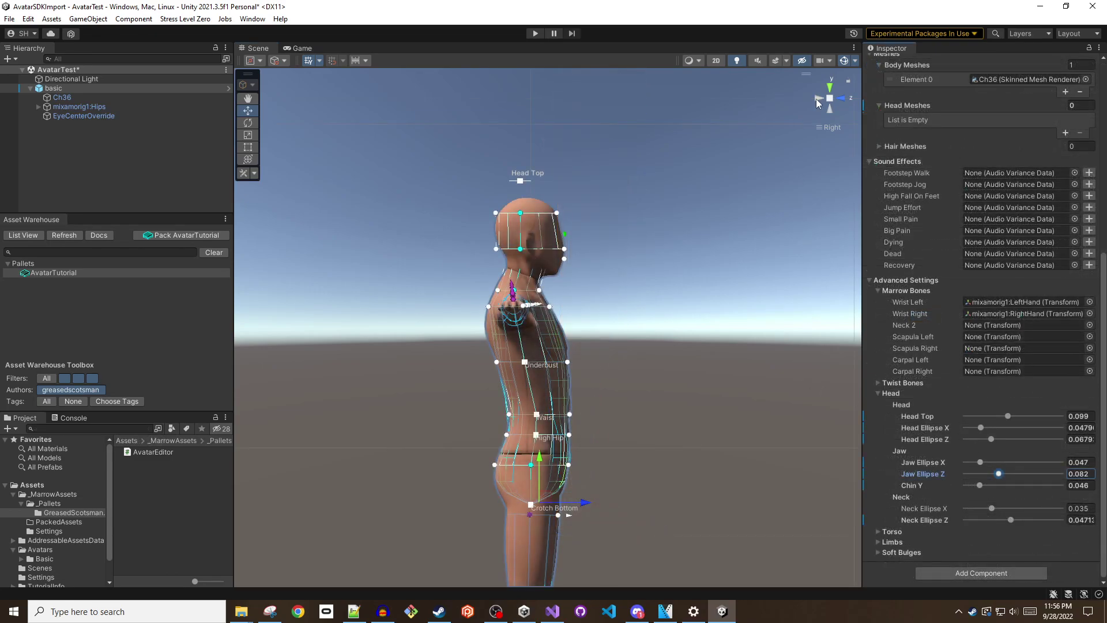
Reduce the avatar's Head Top value so the head's upper limit meets the crown of the mesh.
click(818, 100)
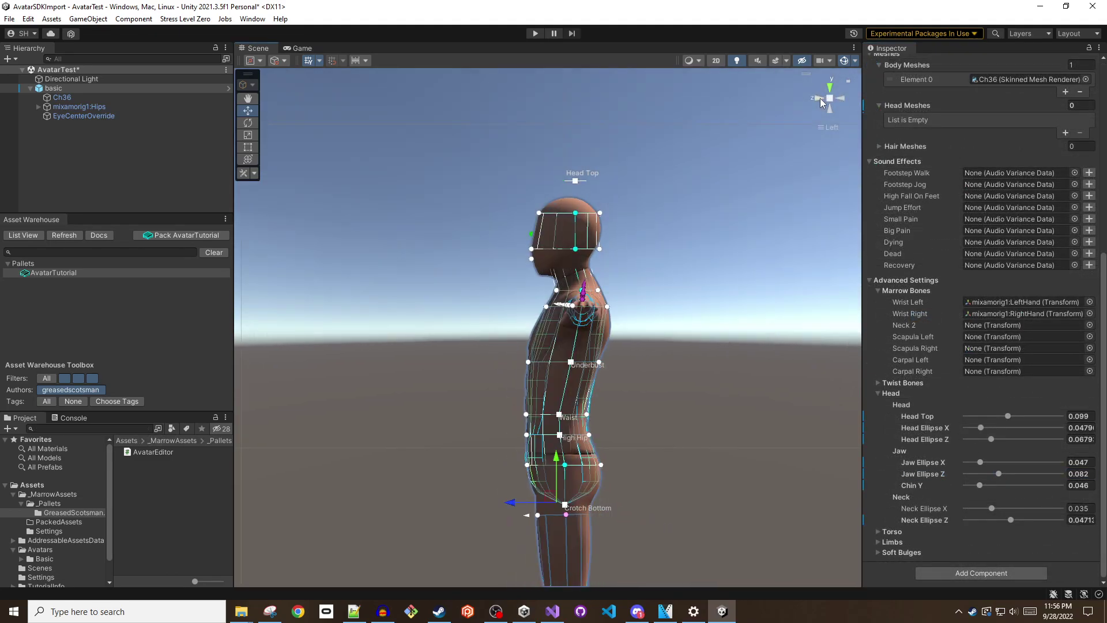
drag(1008, 417, 992, 417)
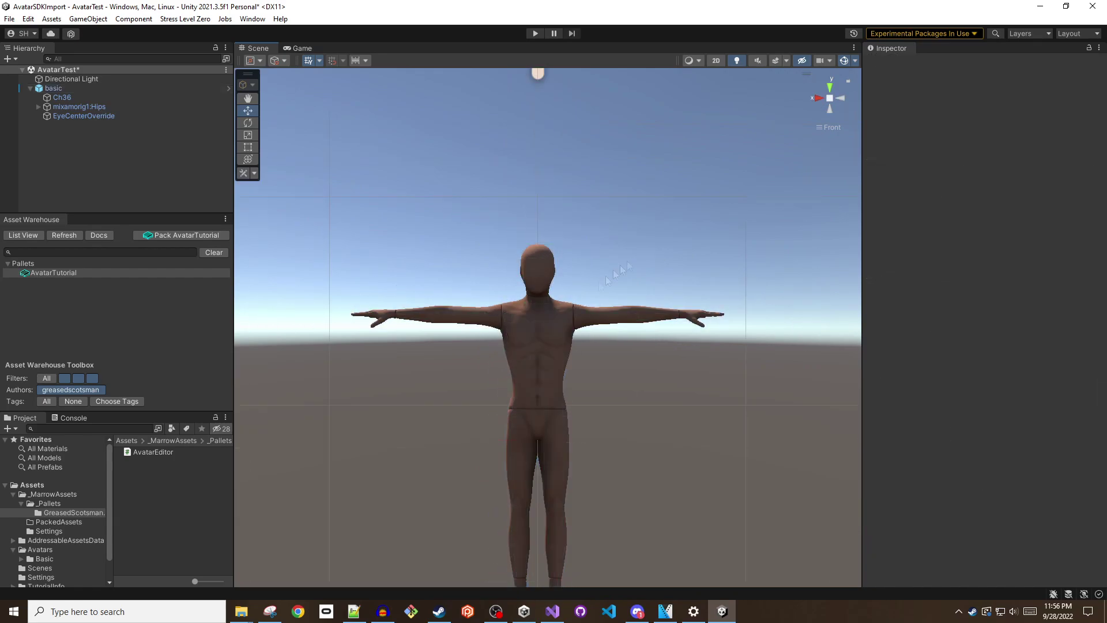
scroll(642, 424, up, 2)
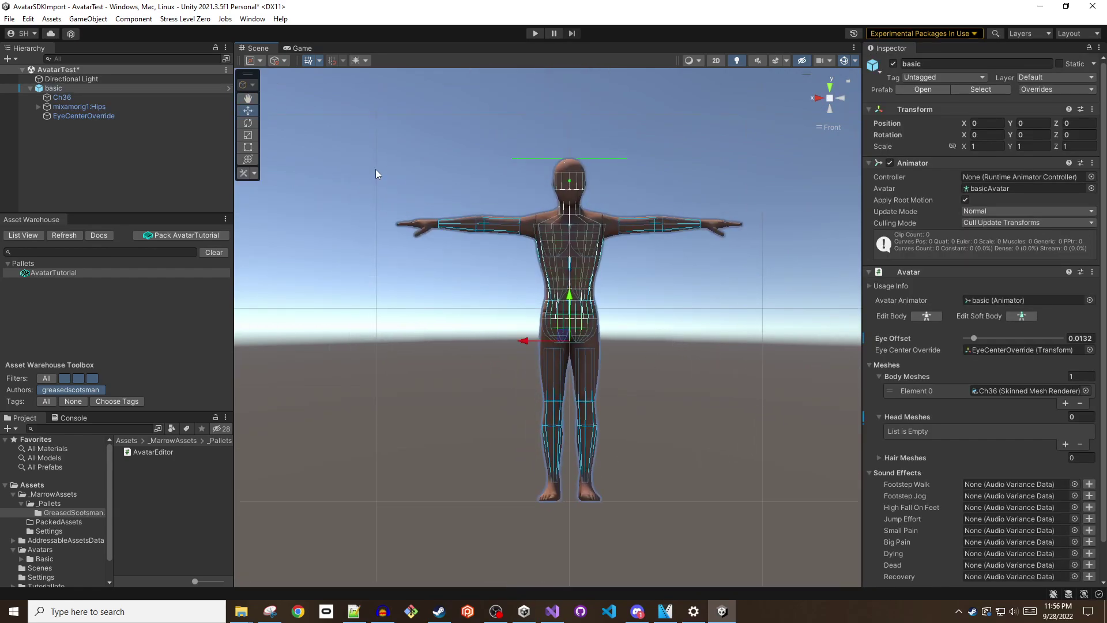
Start a new crate for the AvatarTutorial pallet and set its crate type to AVATAR_CRATE.
click(62, 273)
click(74, 272)
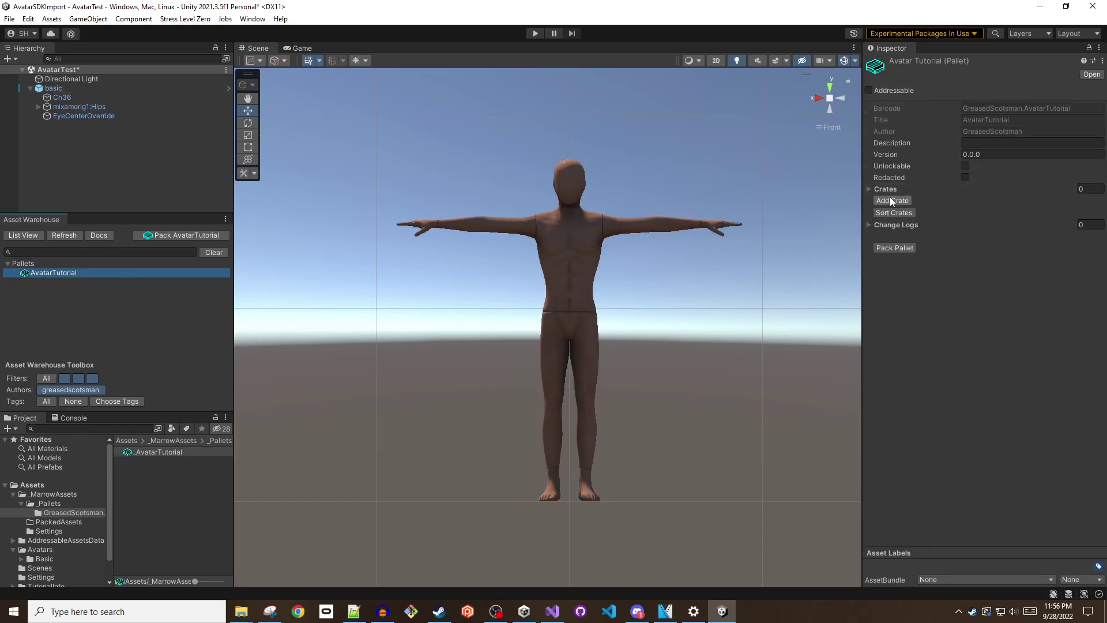
click(890, 197)
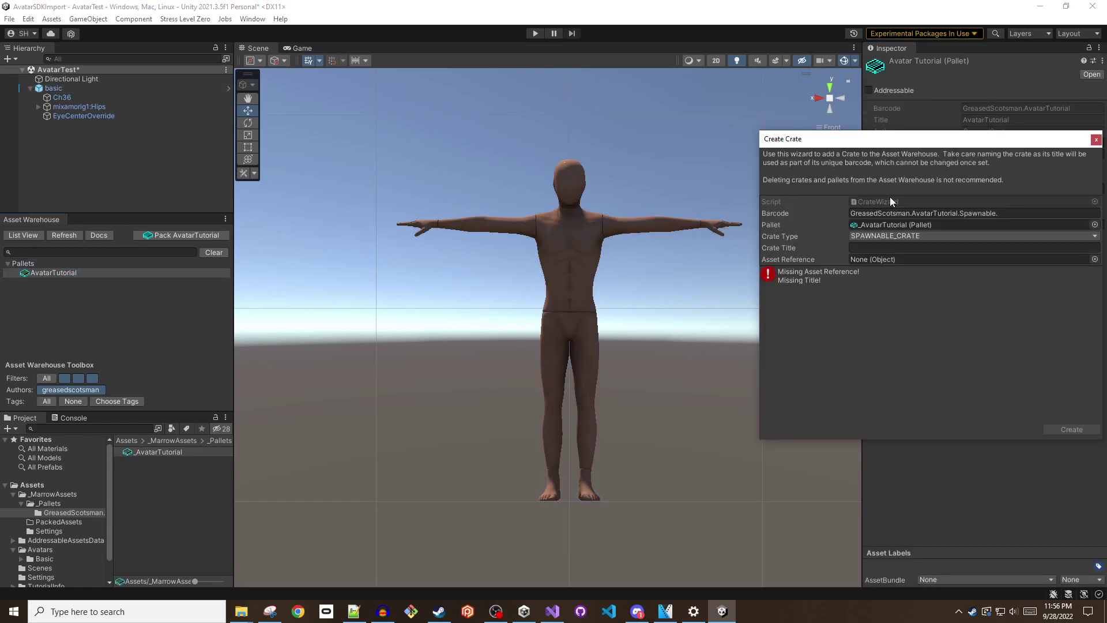
click(900, 237)
click(889, 274)
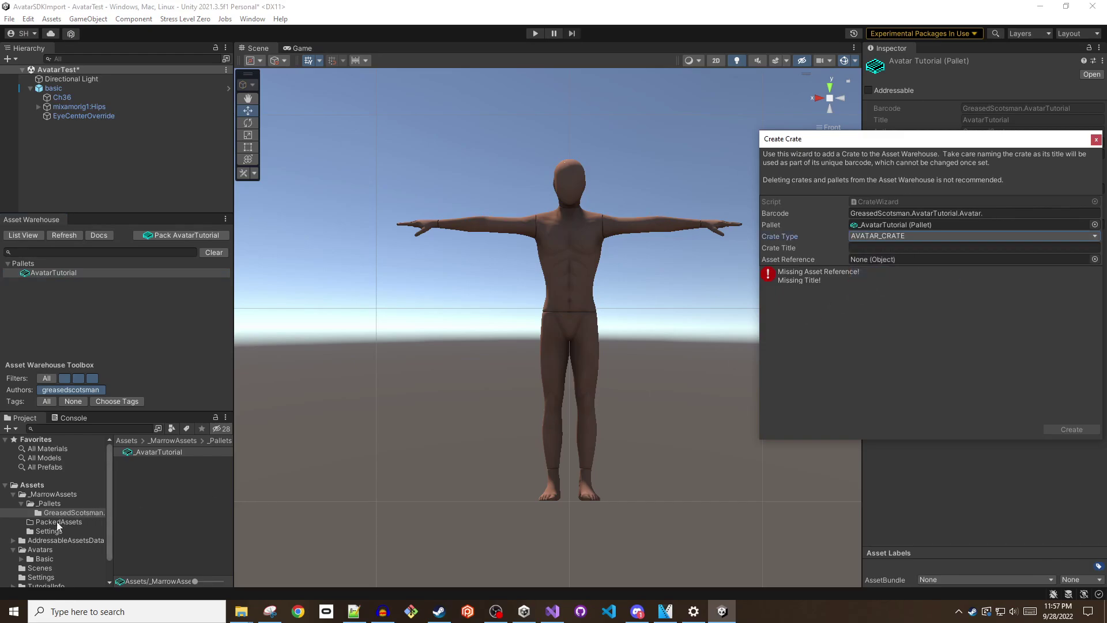
Reference the basic prefab from the Avatars/Basic folder in the crate, title it BasicAvatar and create the crate.
click(45, 559)
drag(143, 479, 984, 258)
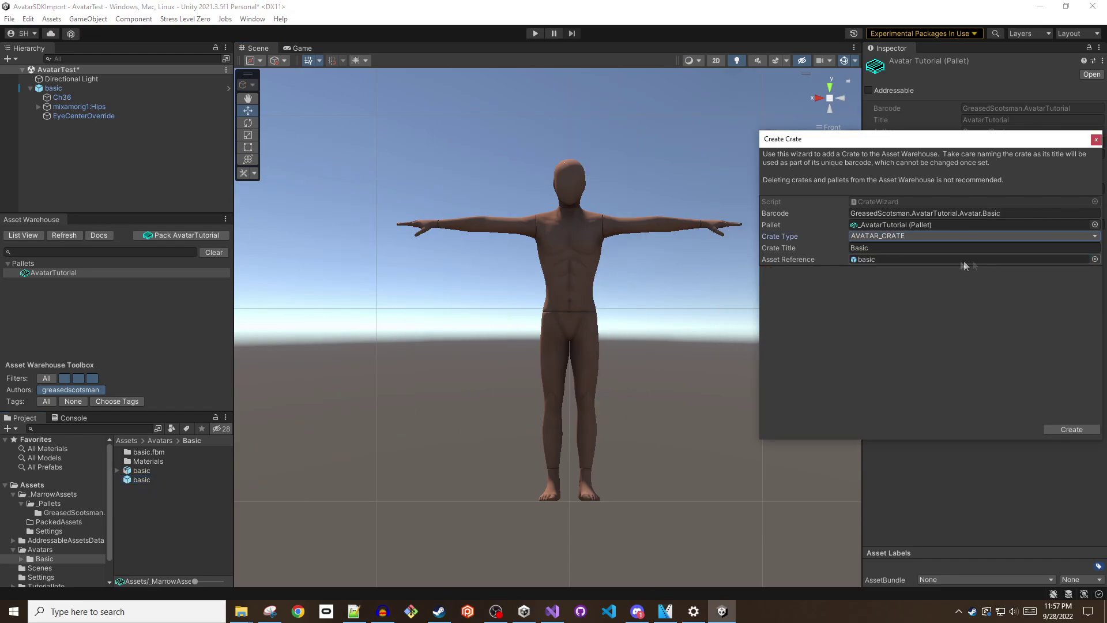
click(948, 247)
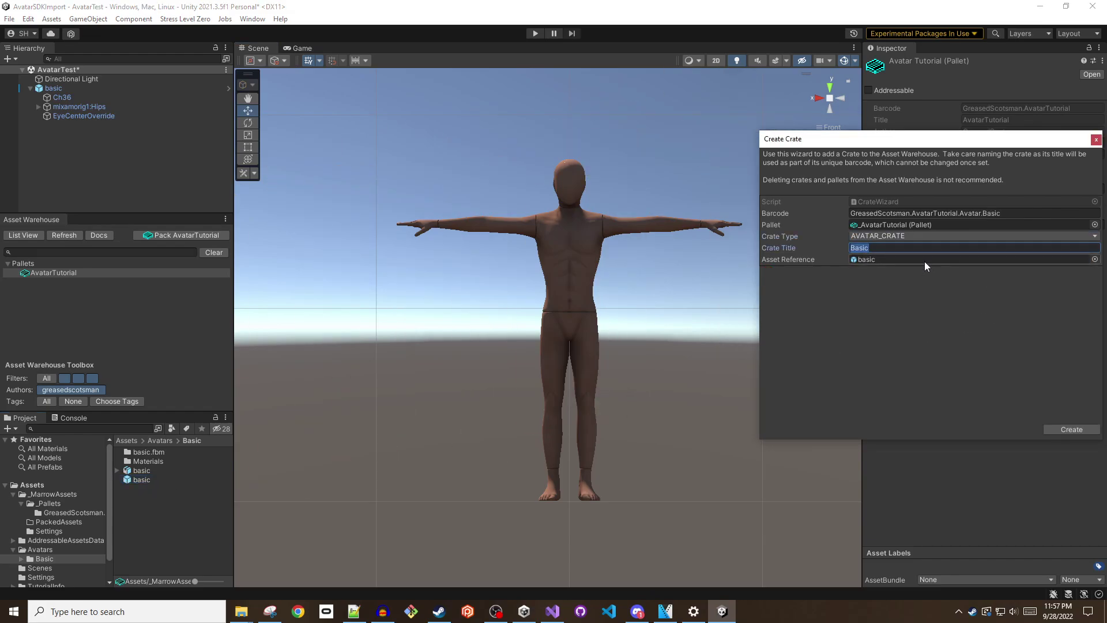
key(Home)
key(End)
text(Avatar)
click(1072, 430)
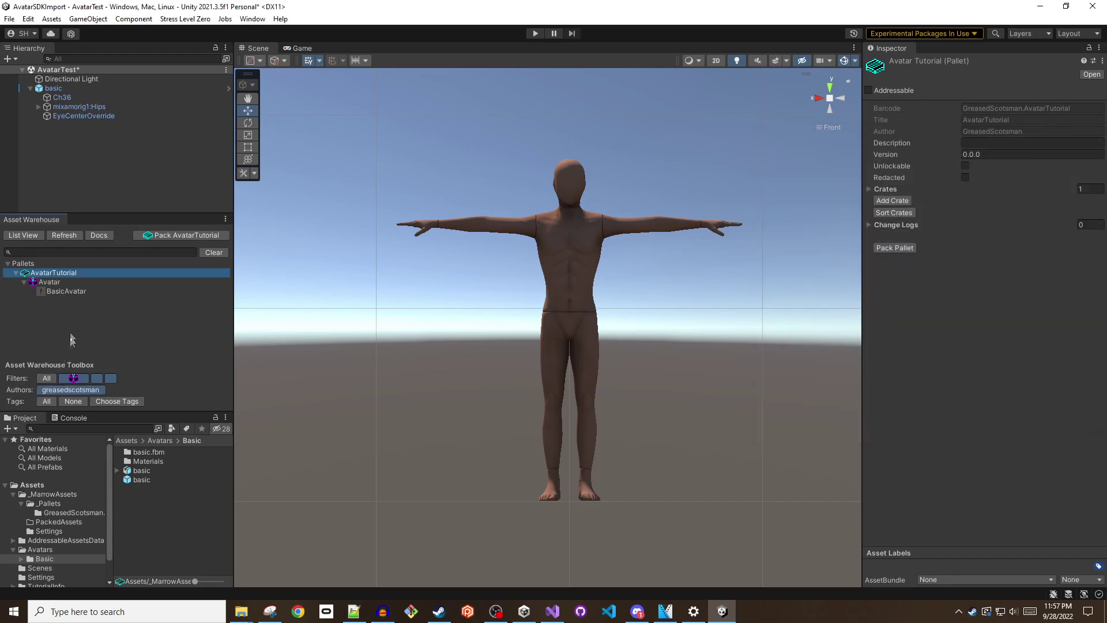
Generate the packed assets for the BasicAvatar crate and rotate its preview mesh to check it.
click(70, 290)
click(926, 205)
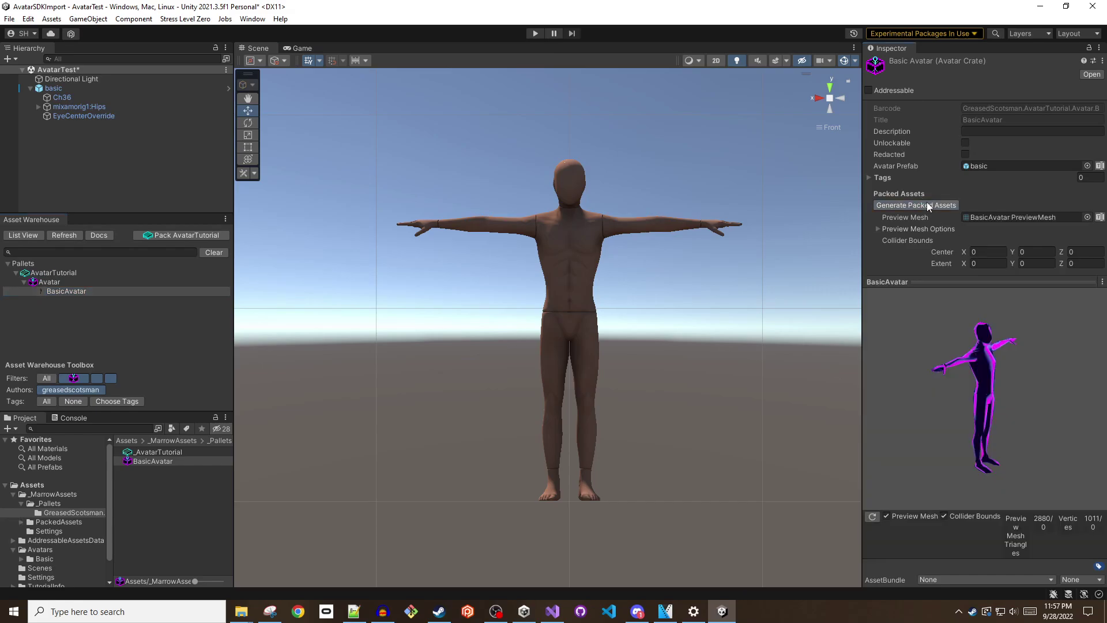
drag(951, 368, 970, 395)
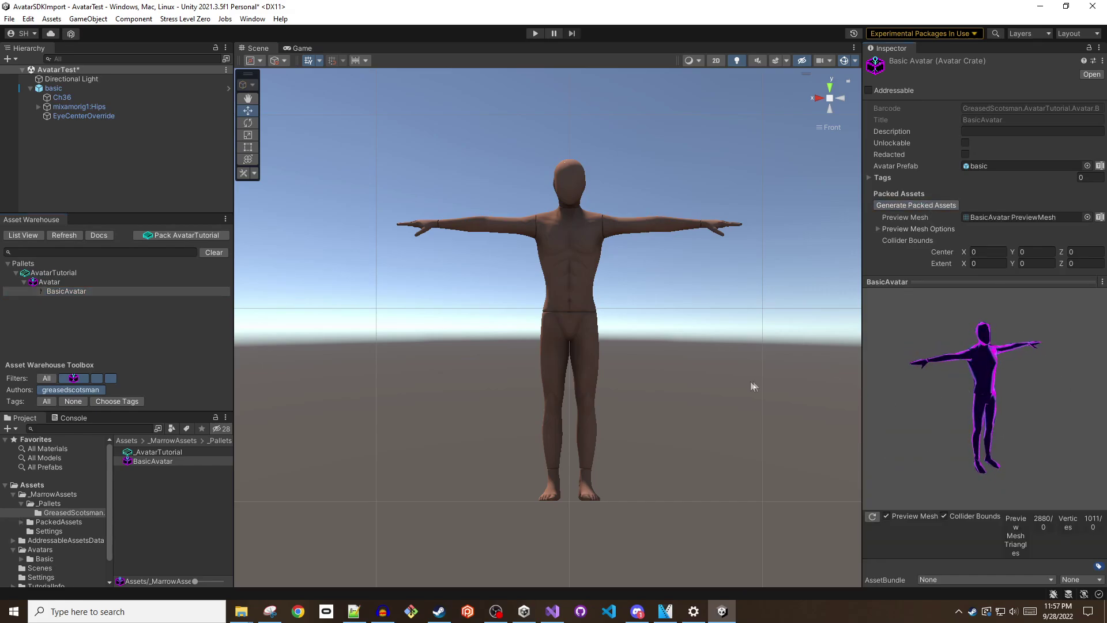
Save the AvatarTest scene and pack the AvatarTutorial pallet.
click(9, 19)
click(28, 74)
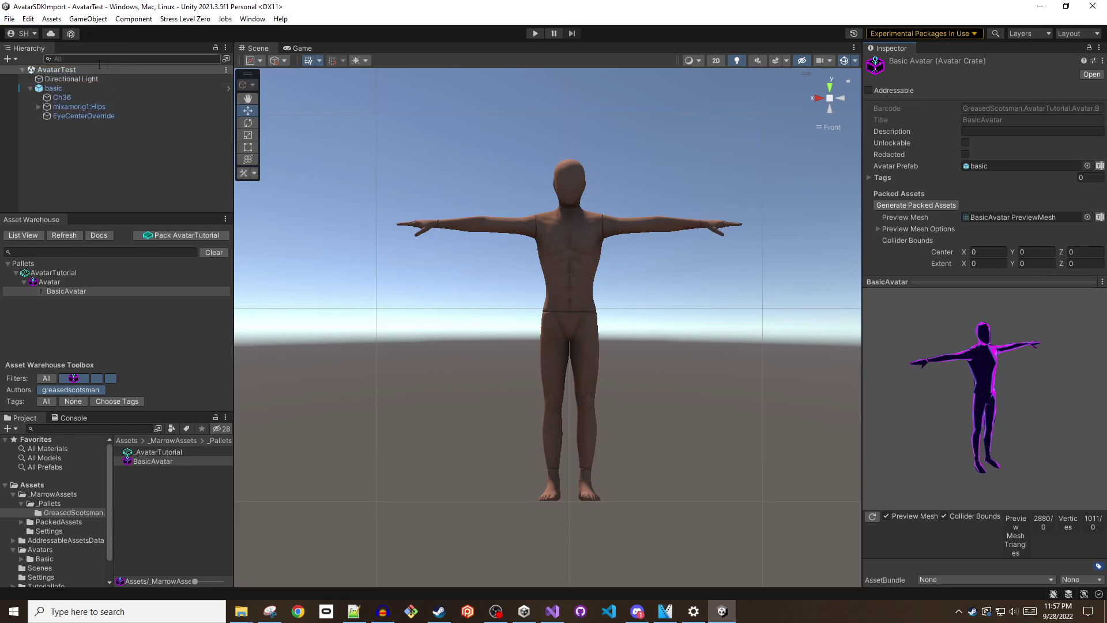
click(191, 236)
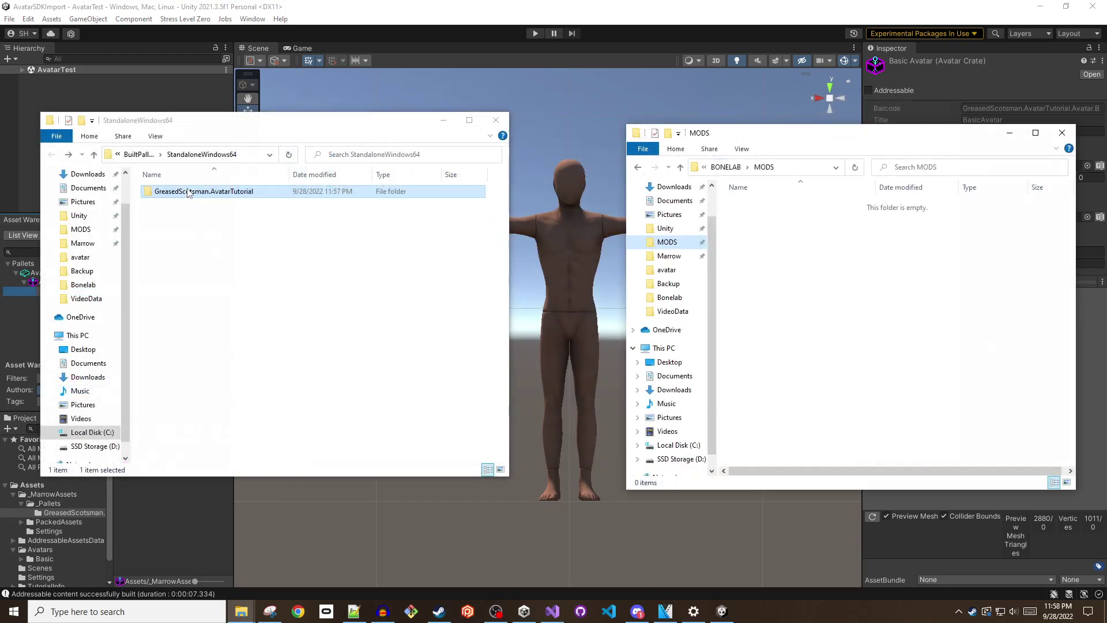
In File Explorer, transfer the built AvatarTutorial pallet folder from StandaloneWindows64 into the BONELAB MODS folder.
drag(188, 194, 868, 265)
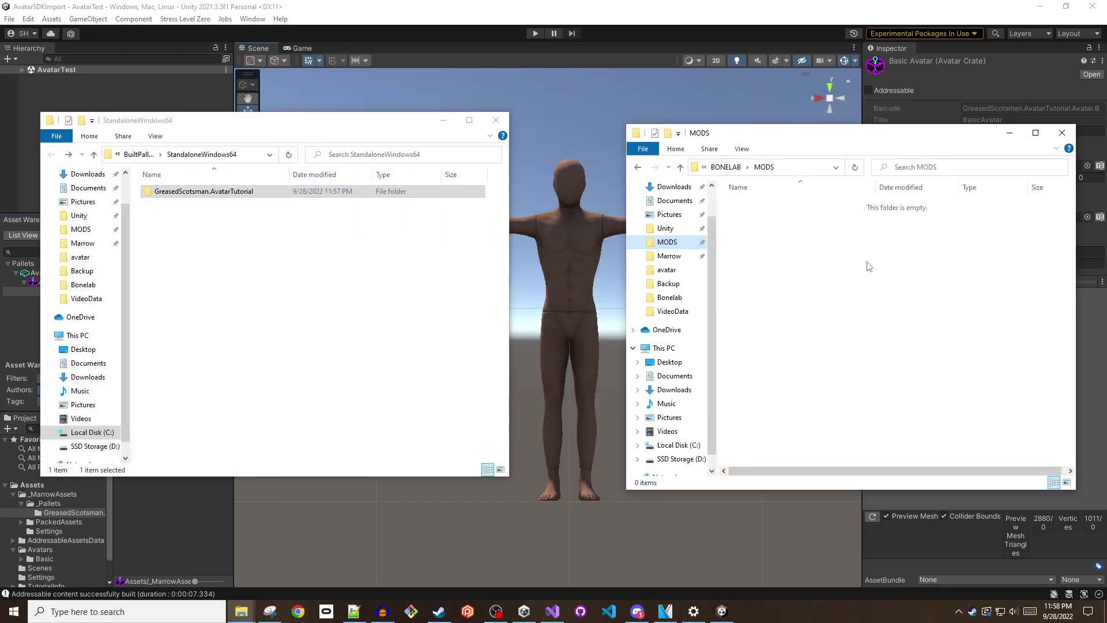